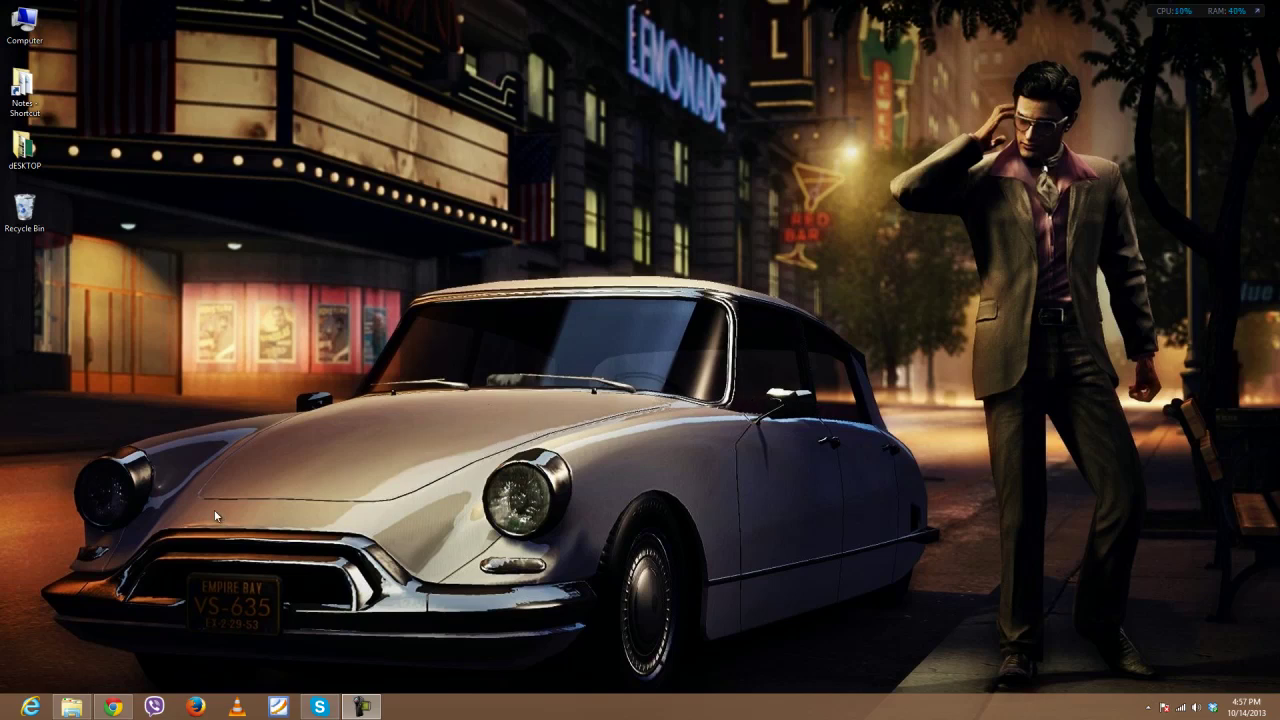
Launch Google Chrome from the taskbar so it opens on the Google homepage
left_click(113, 707)
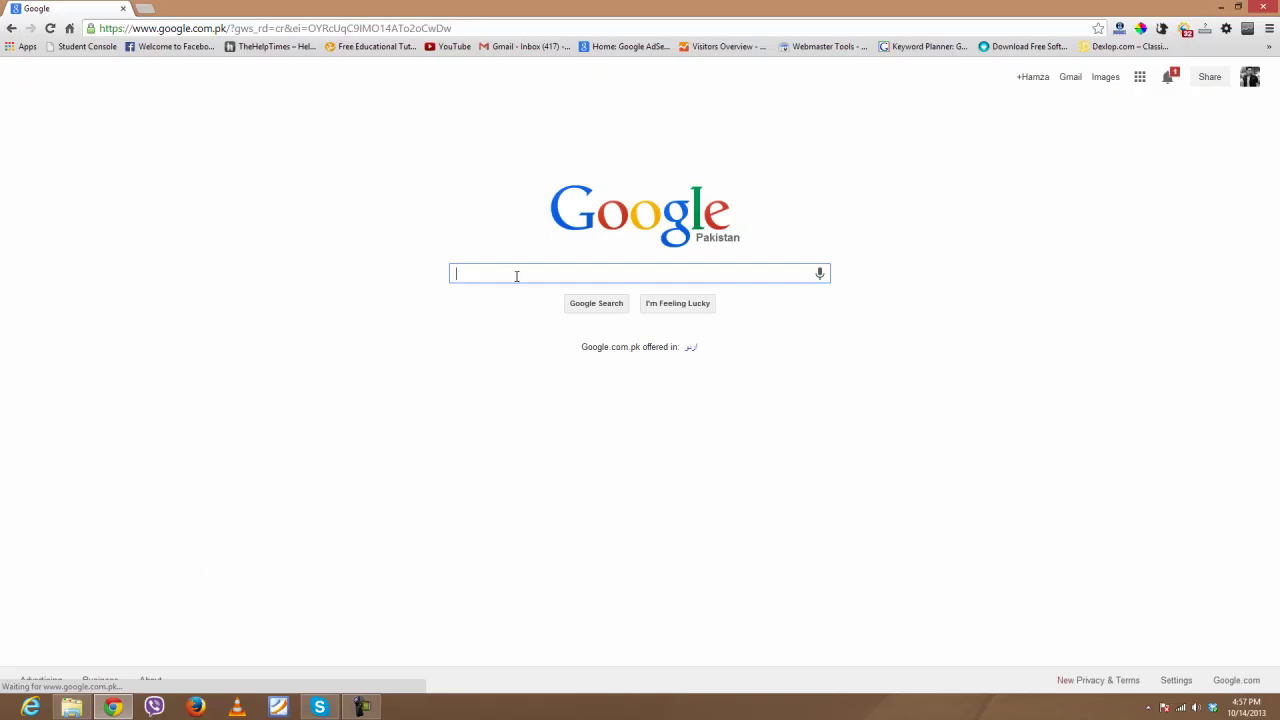
Load youtube.com in a new second tab, then switch back to the Google tab
left_click(146, 9)
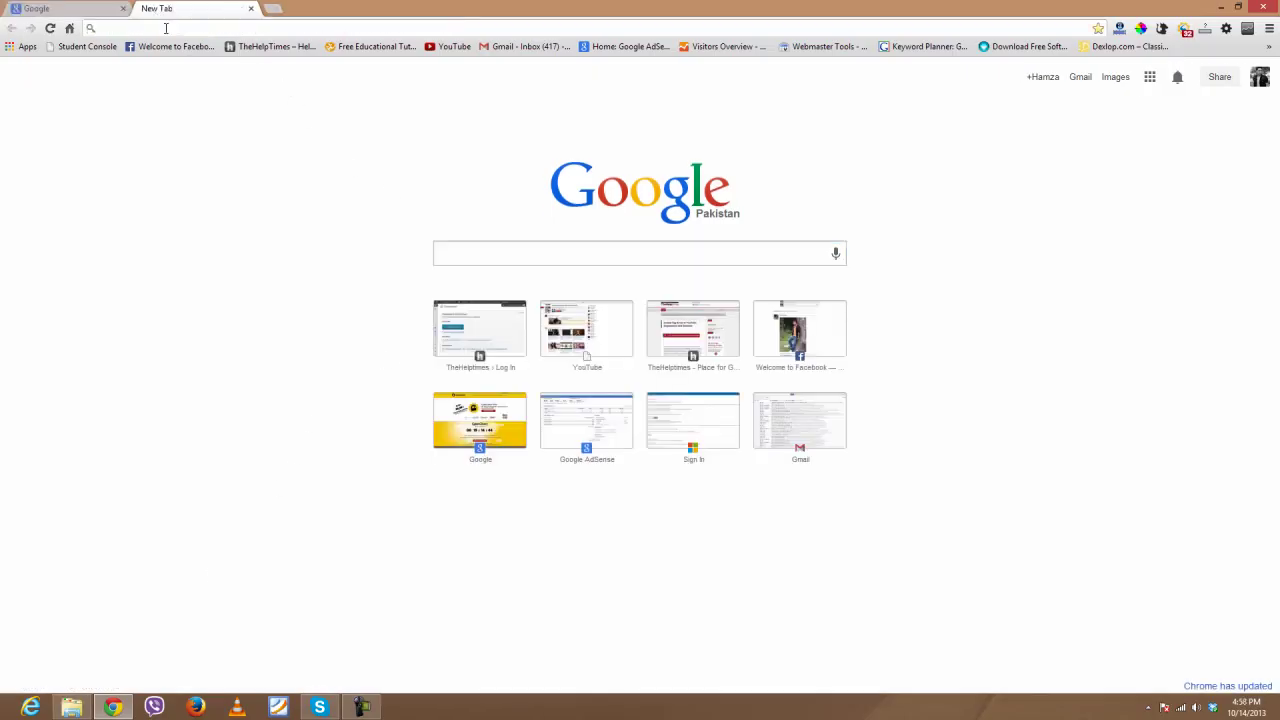
type("youtube.com/thehelptimes")
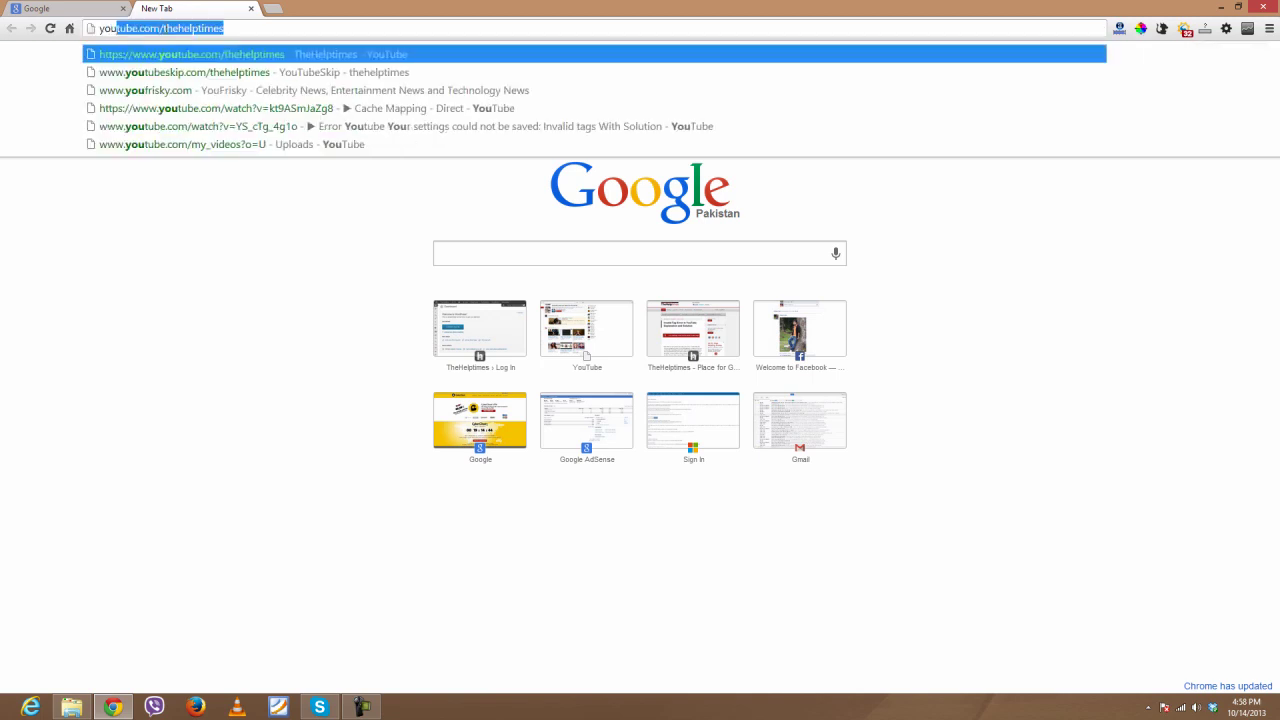
key("End")
key("BackSpace")
key("BackSpace")
key("BackSpace")
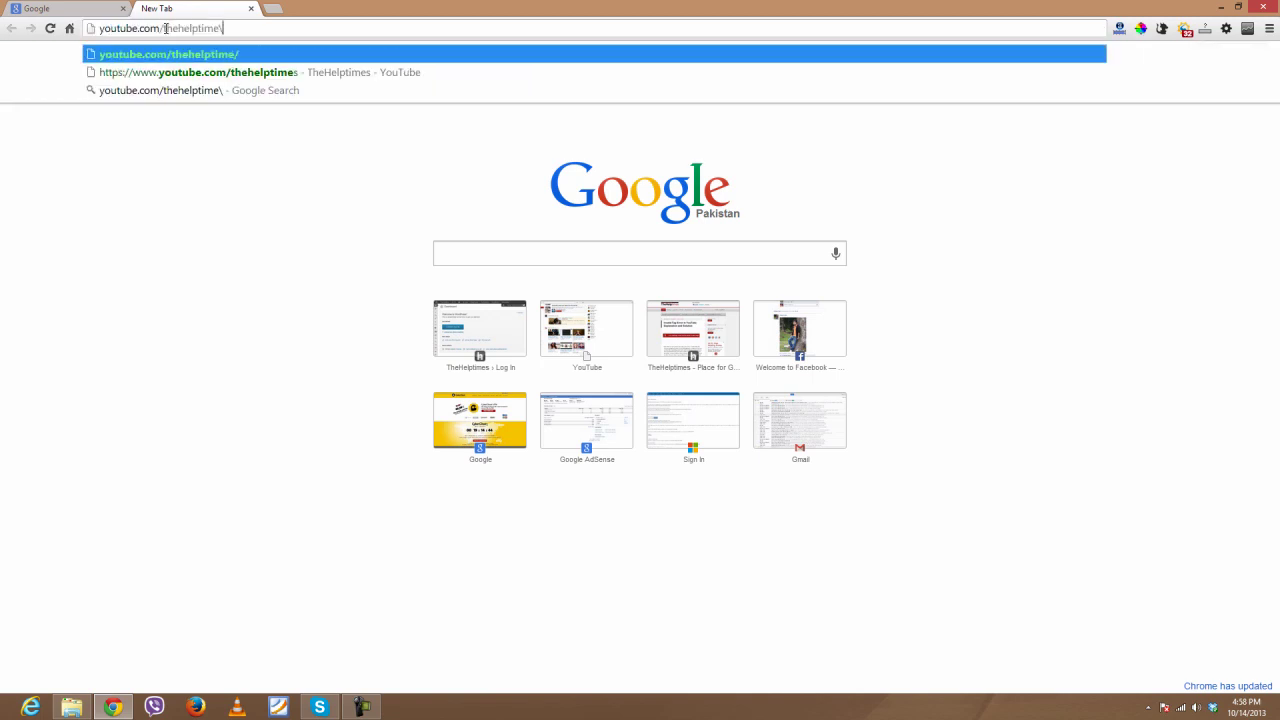
key("BackSpace")
key("BackSpace")
key("BackSpace")
key("BackSpace")
key("BackSpace")
key("BackSpace")
key("BackSpace")
key("BackSpace")
key("BackSpace")
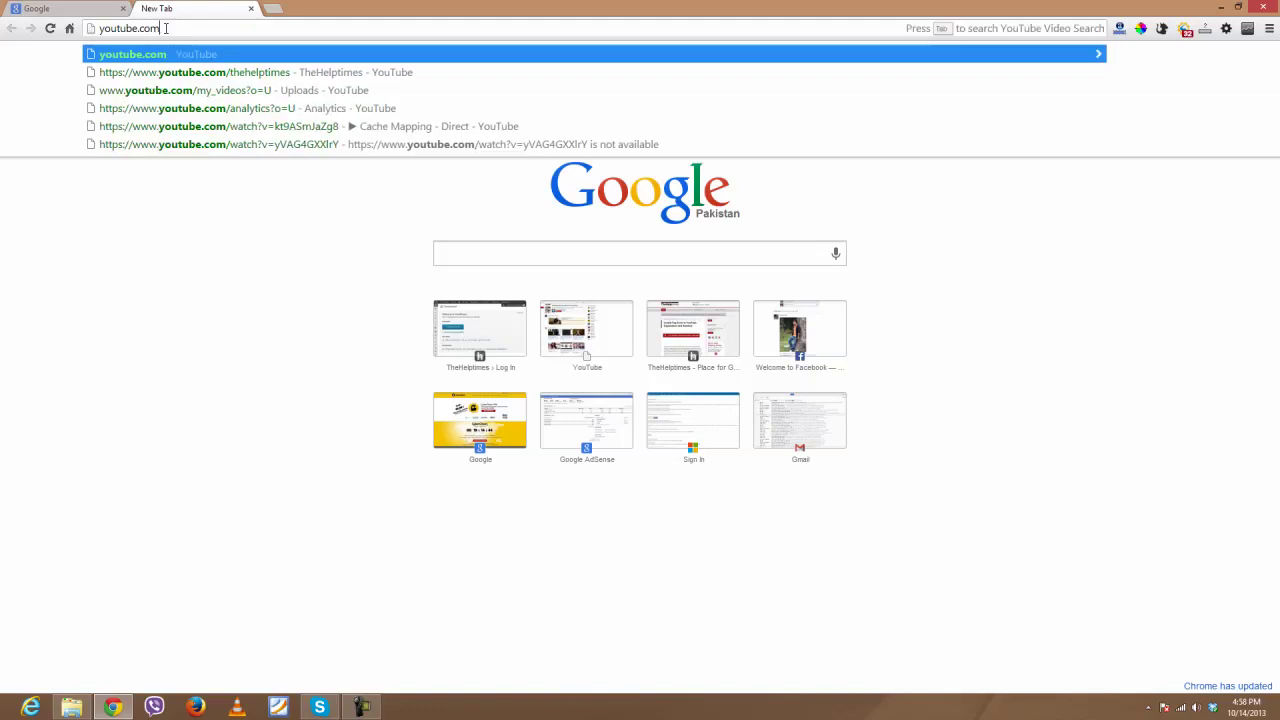
key("Return")
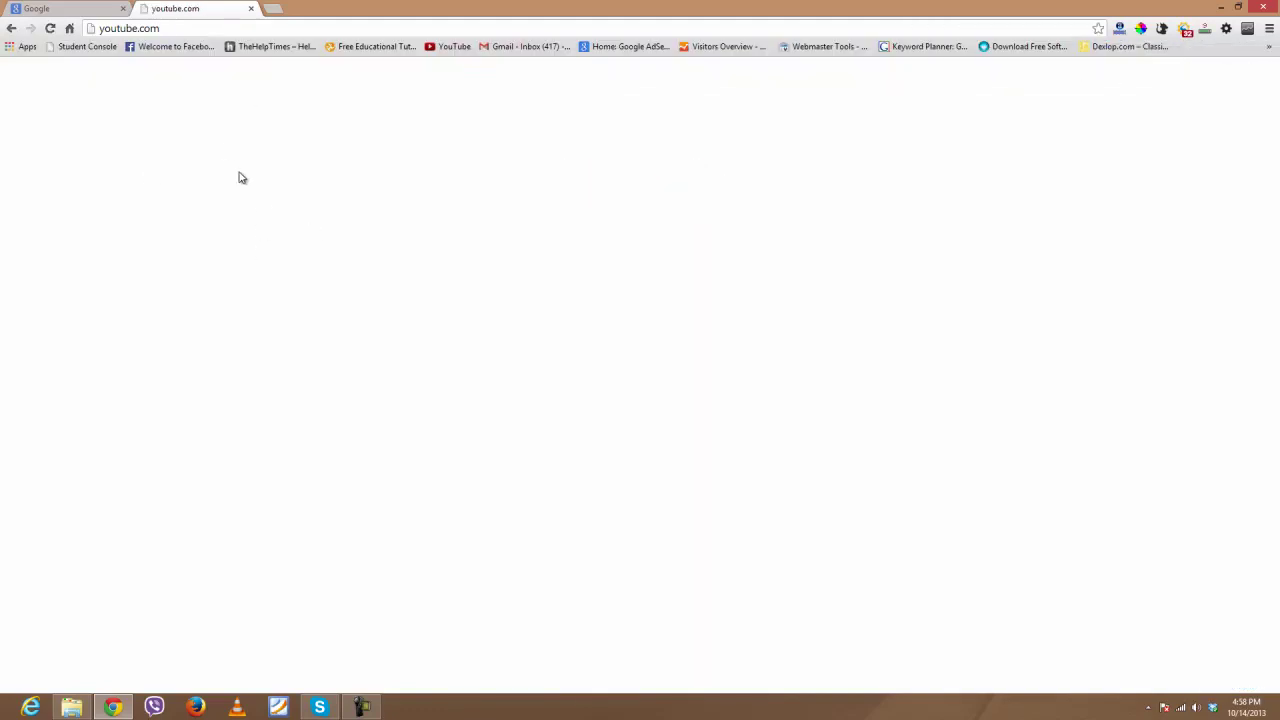
left_click(90, 12)
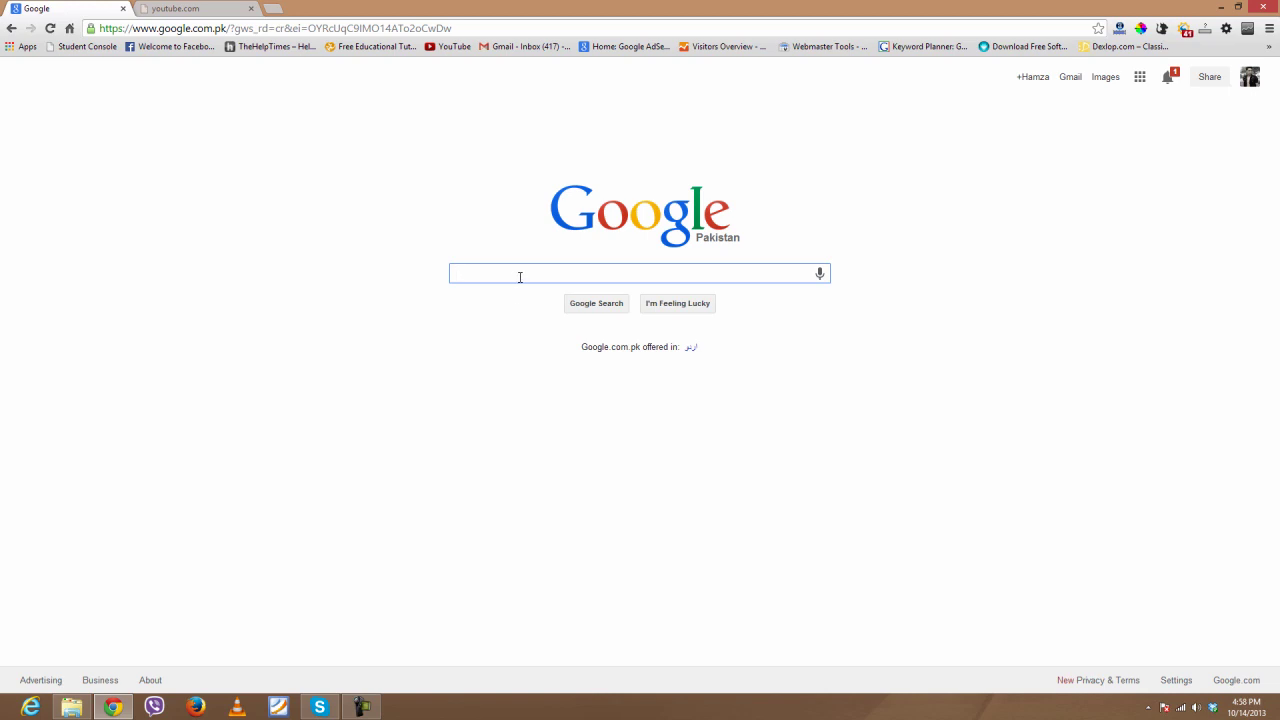
Search Google for cyberghost and open the official CyberGhost VPN site
type("cyber")
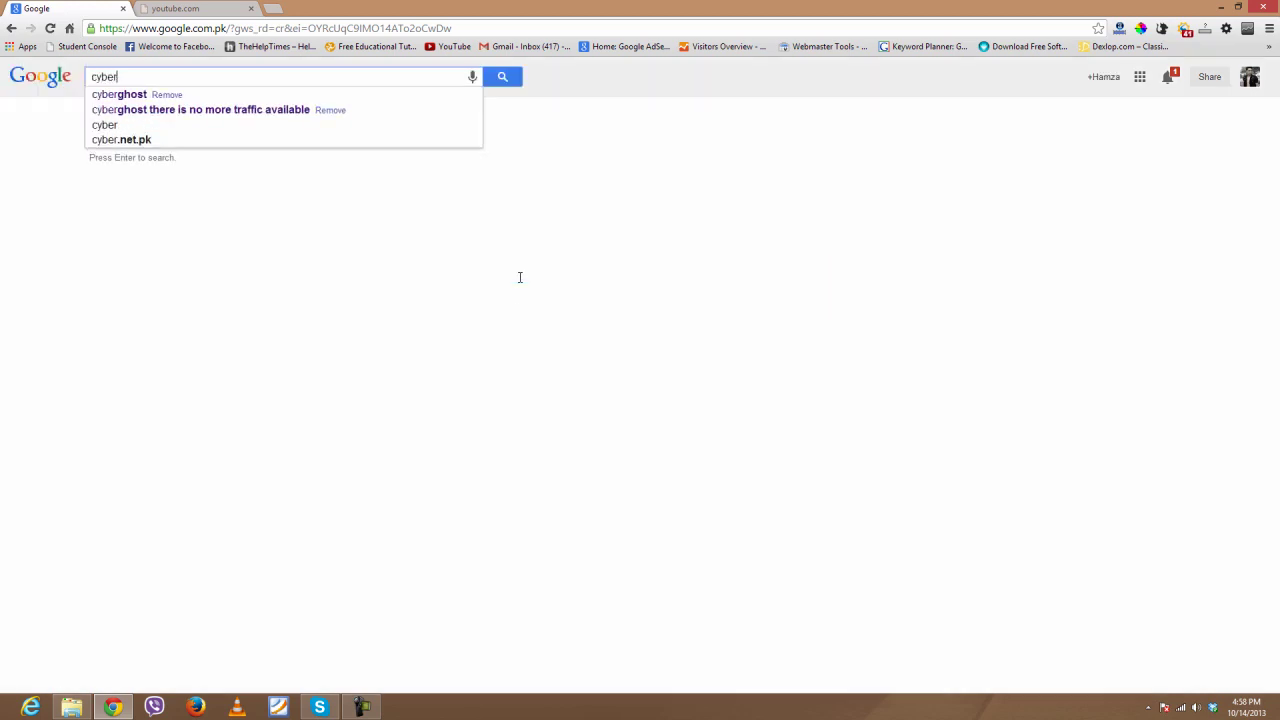
key("Down")
key("Return")
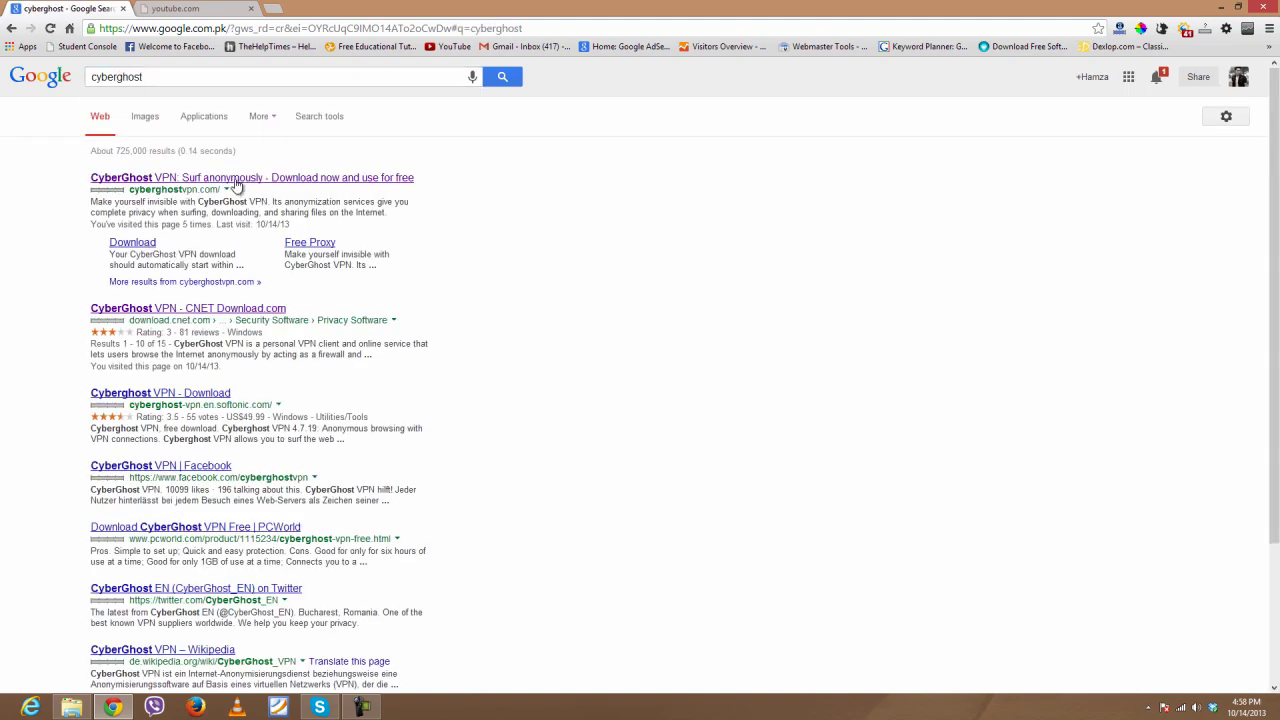
left_click(235, 187)
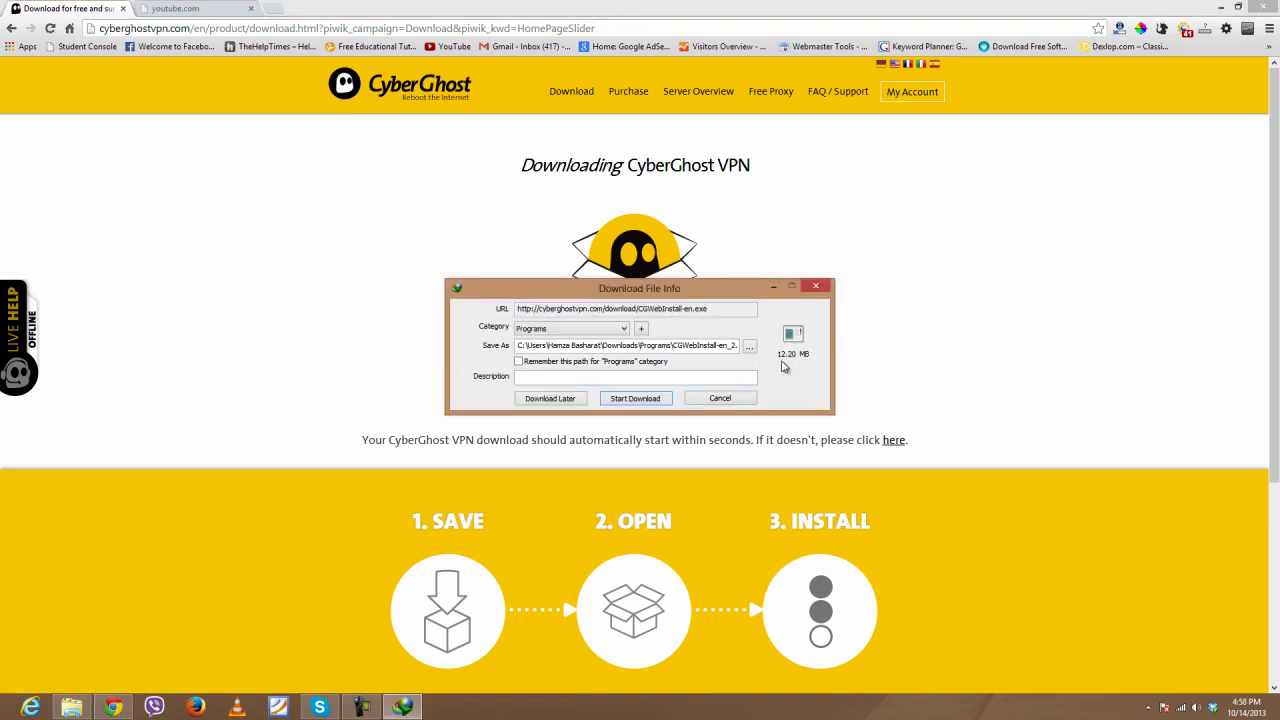
Cancel the automatic installer download and minimize Chrome to the desktop
left_click(733, 399)
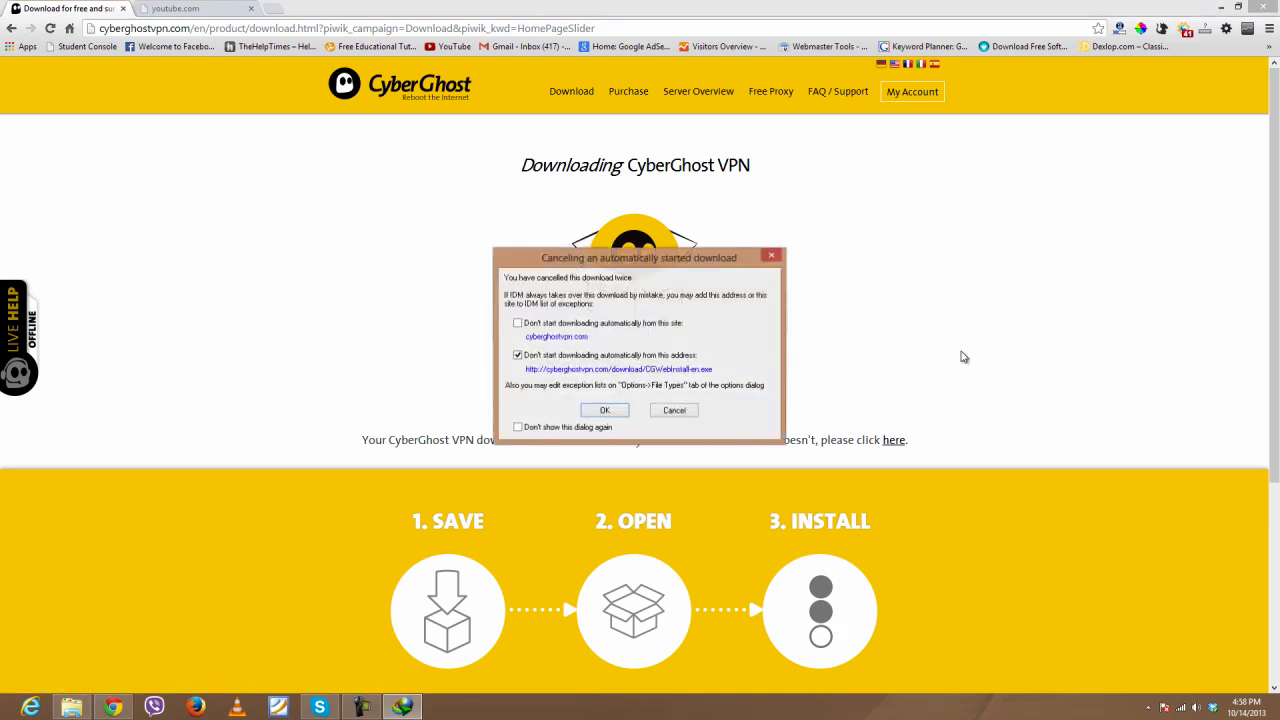
left_click(690, 414)
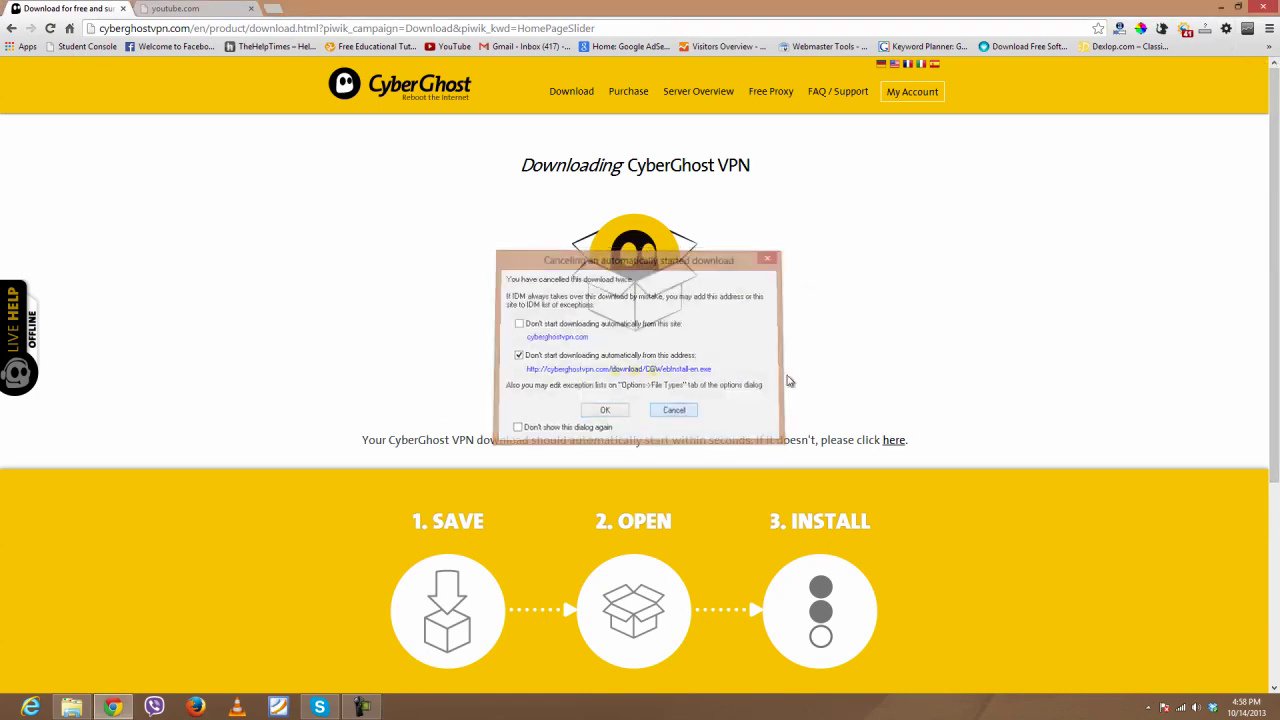
left_click(1220, 8)
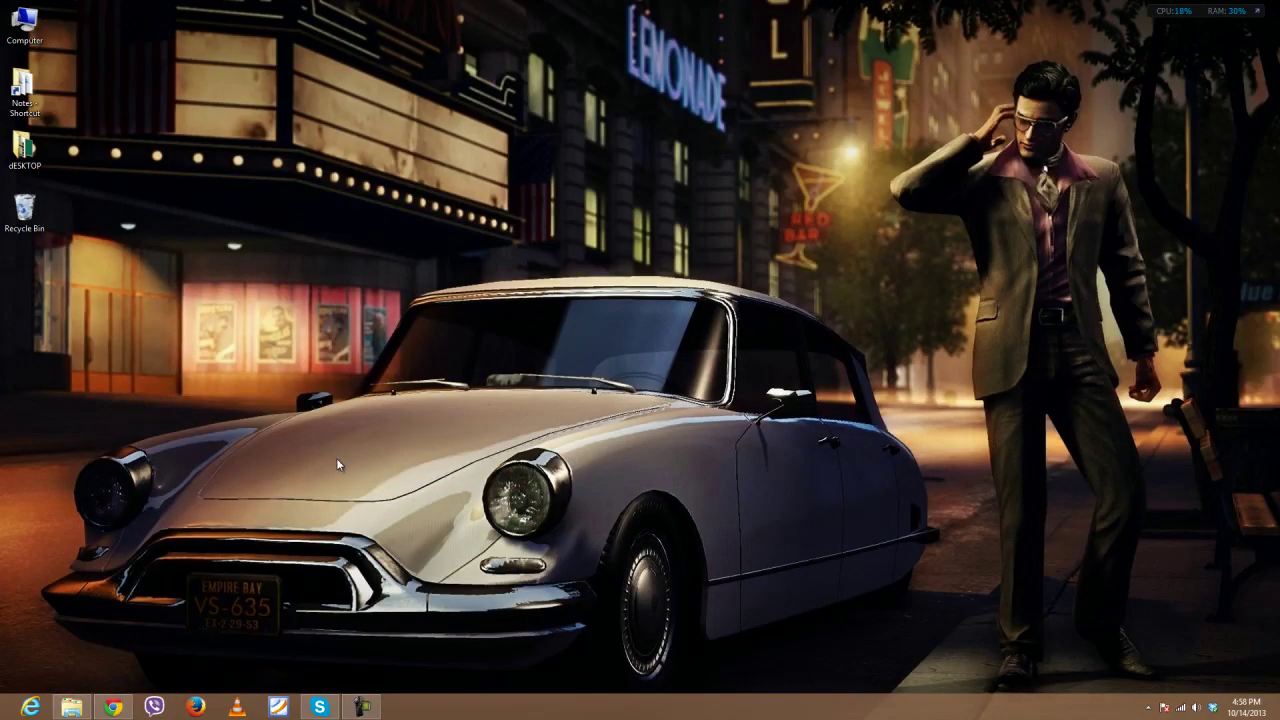
Launch the CyberGhost VPN tile from the Windows 8 Start screen
left_click(20, 705)
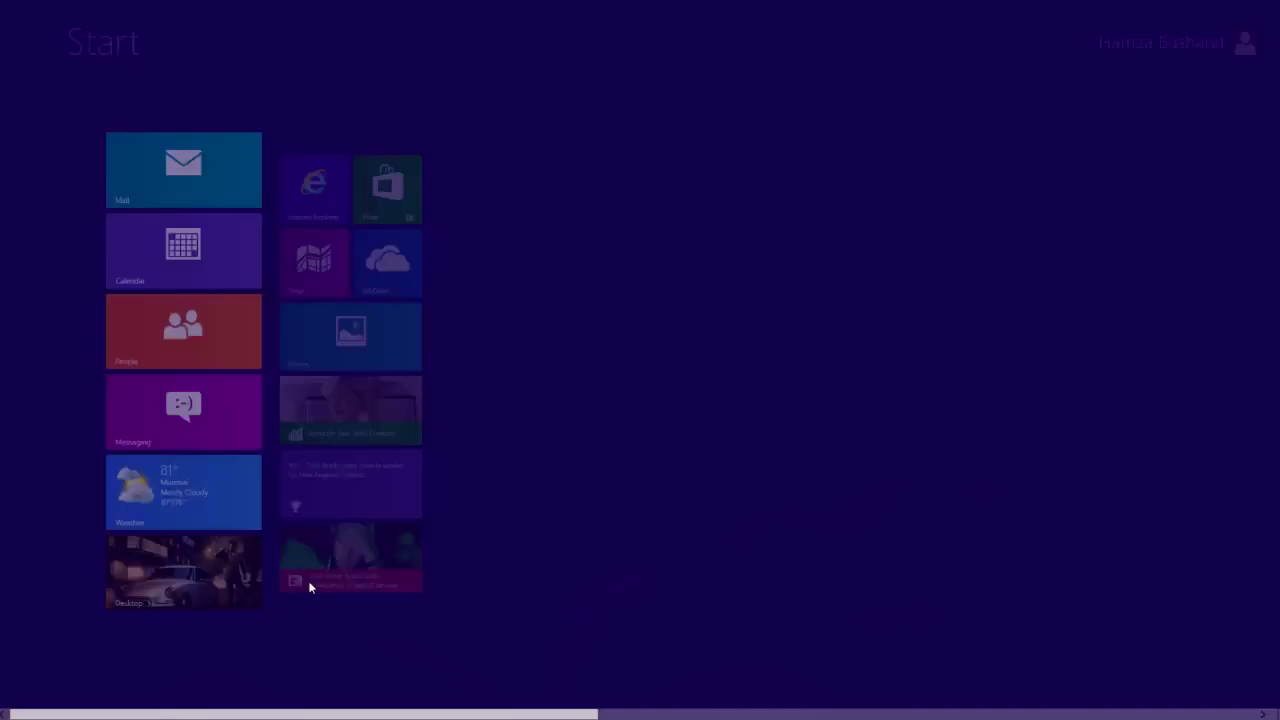
scroll(126, 666, "down", 5)
scroll(190, 714, "down", 5)
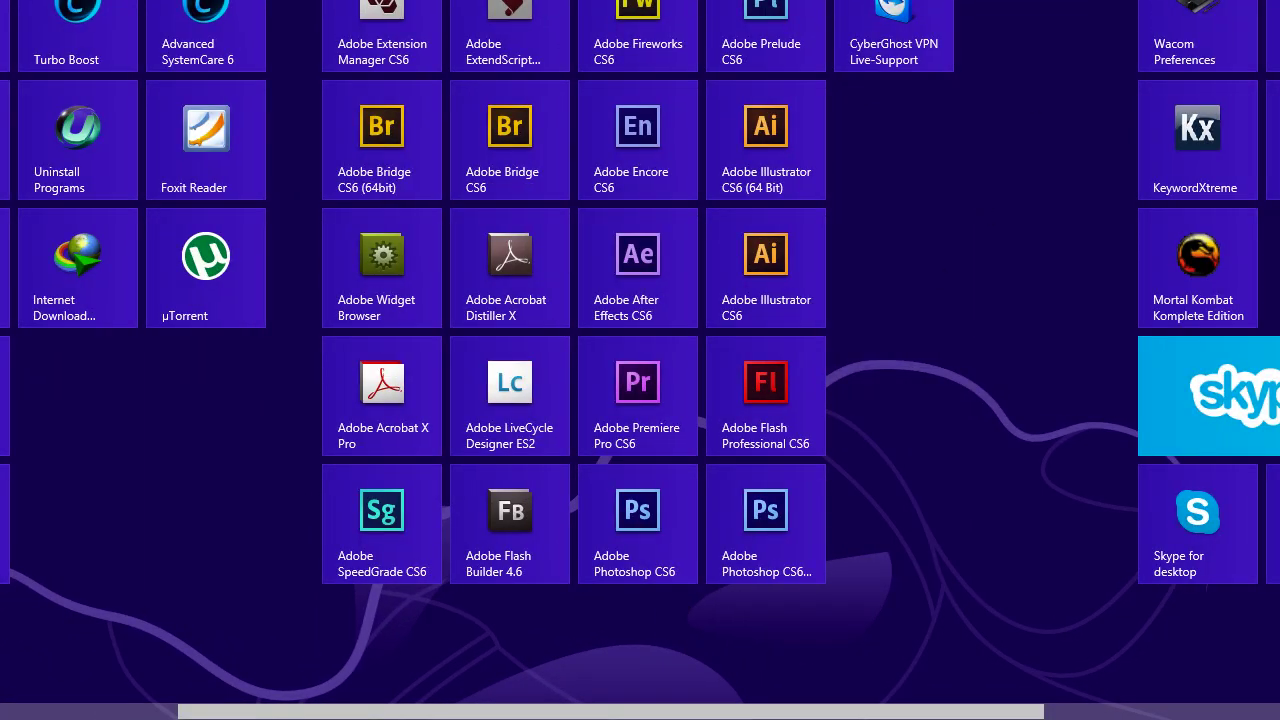
left_click(893, 30)
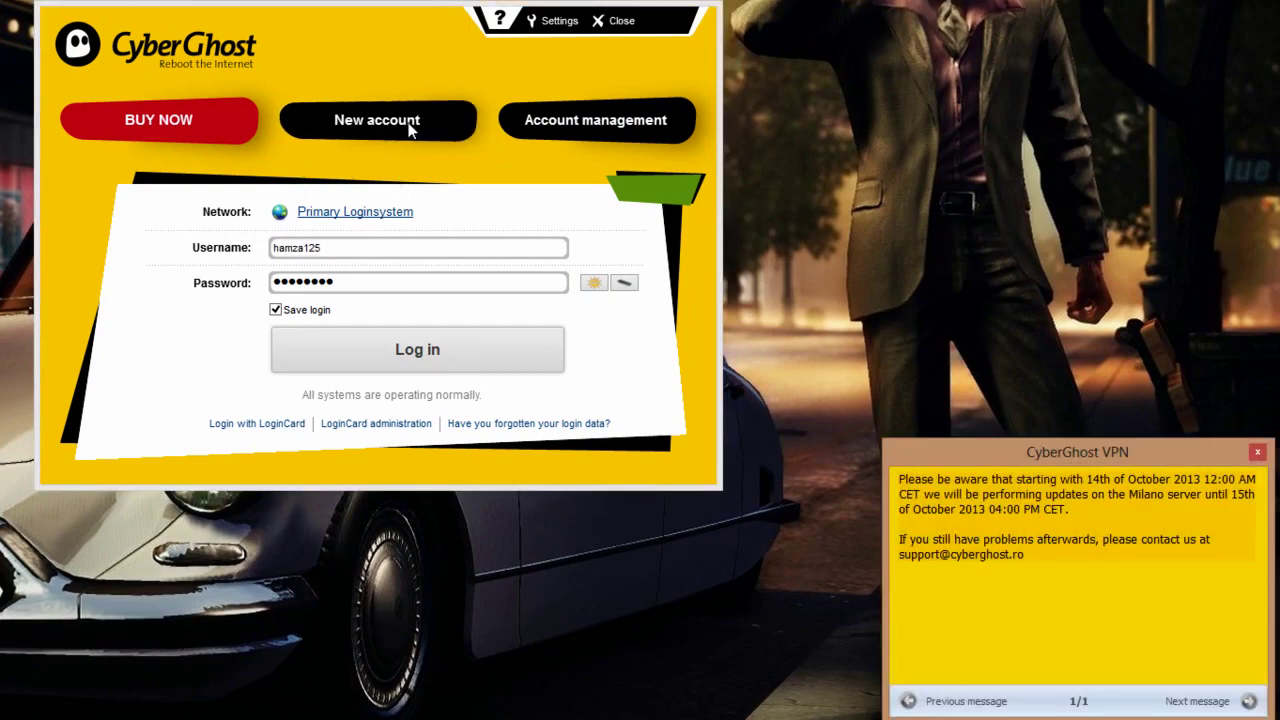
Dismiss the Milano server maintenance notice and choose free registration for a new account
left_click(1256, 453)
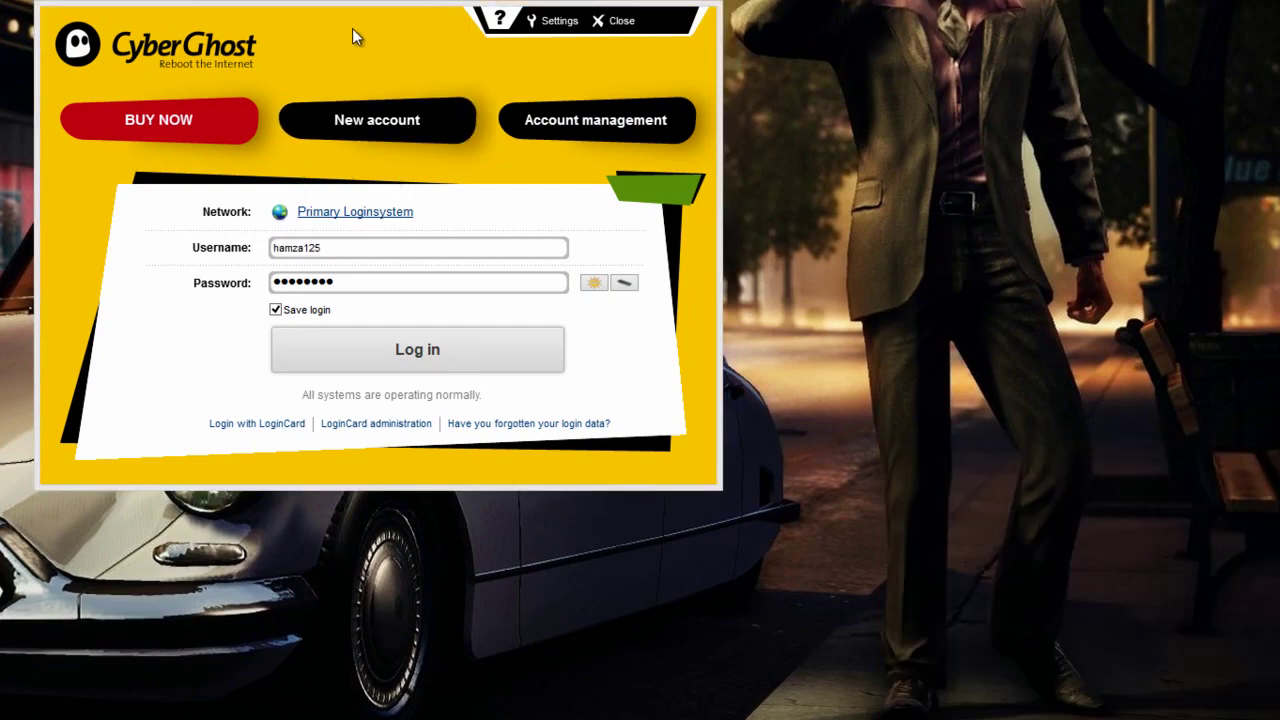
left_click(380, 128)
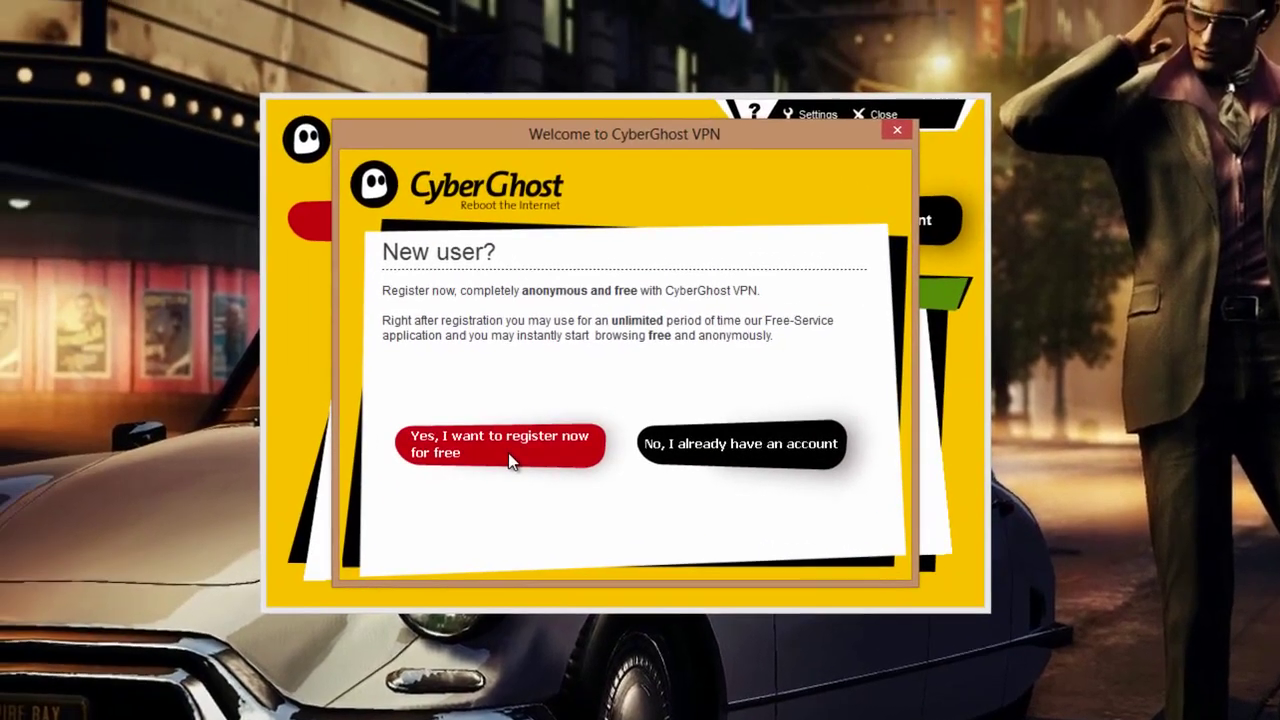
left_click(268, 343)
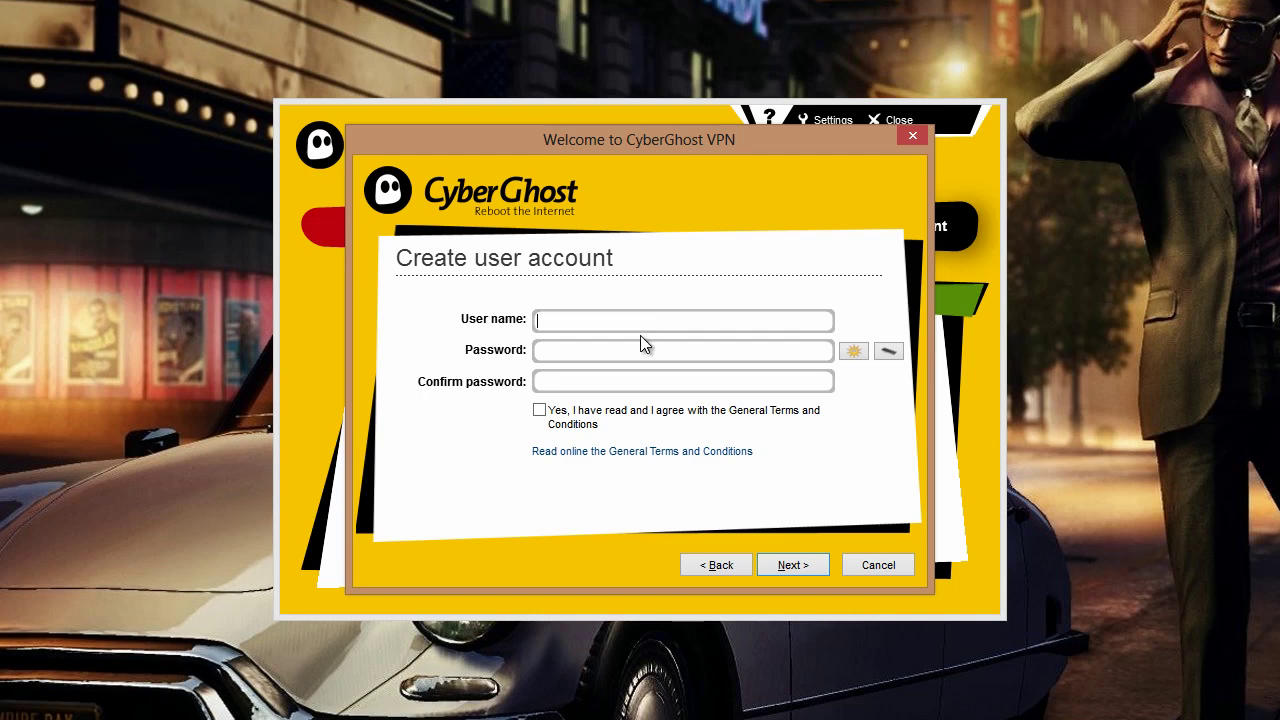
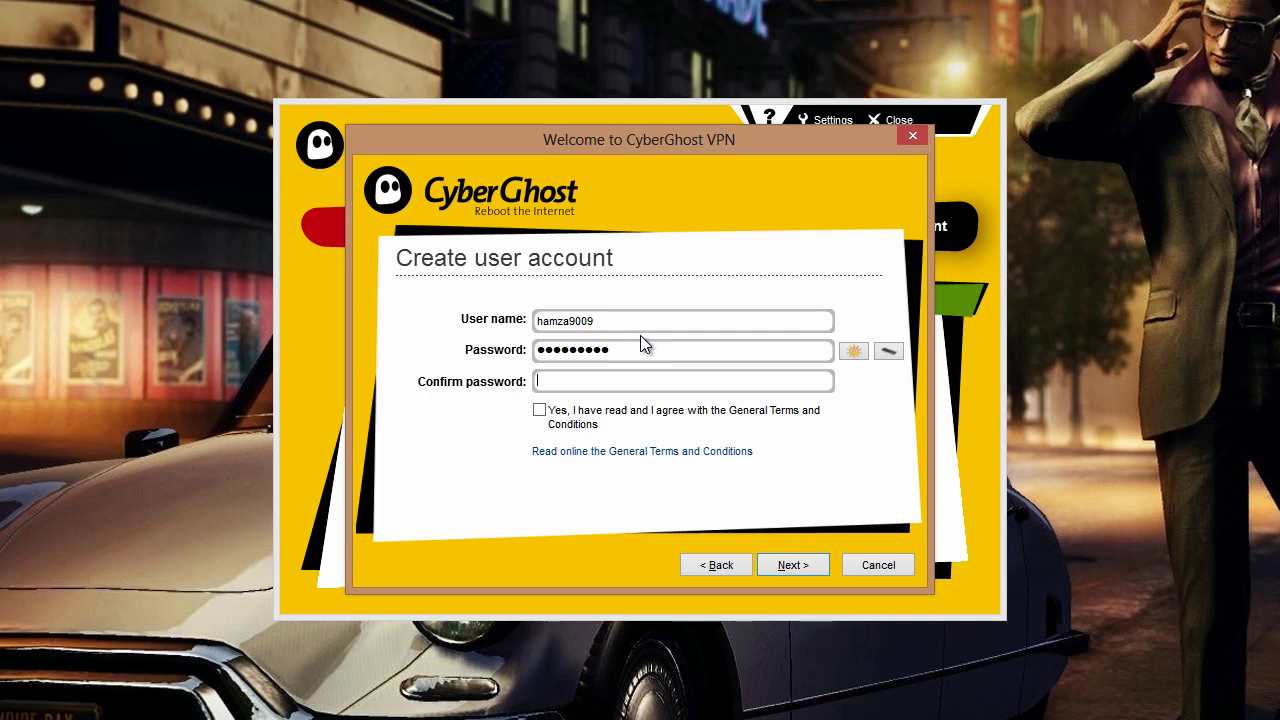
Enter a username and password, accept the General Terms and Conditions, and submit
key("Tab")
left_click(599, 417)
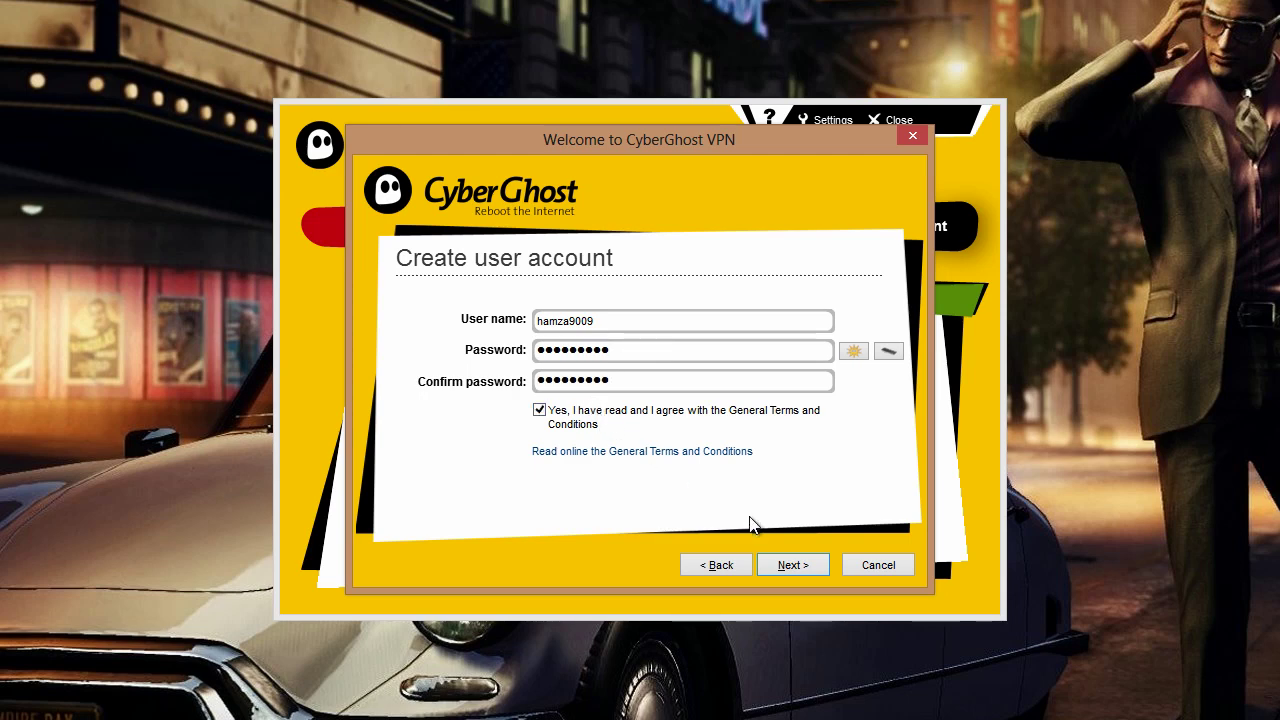
left_click(791, 565)
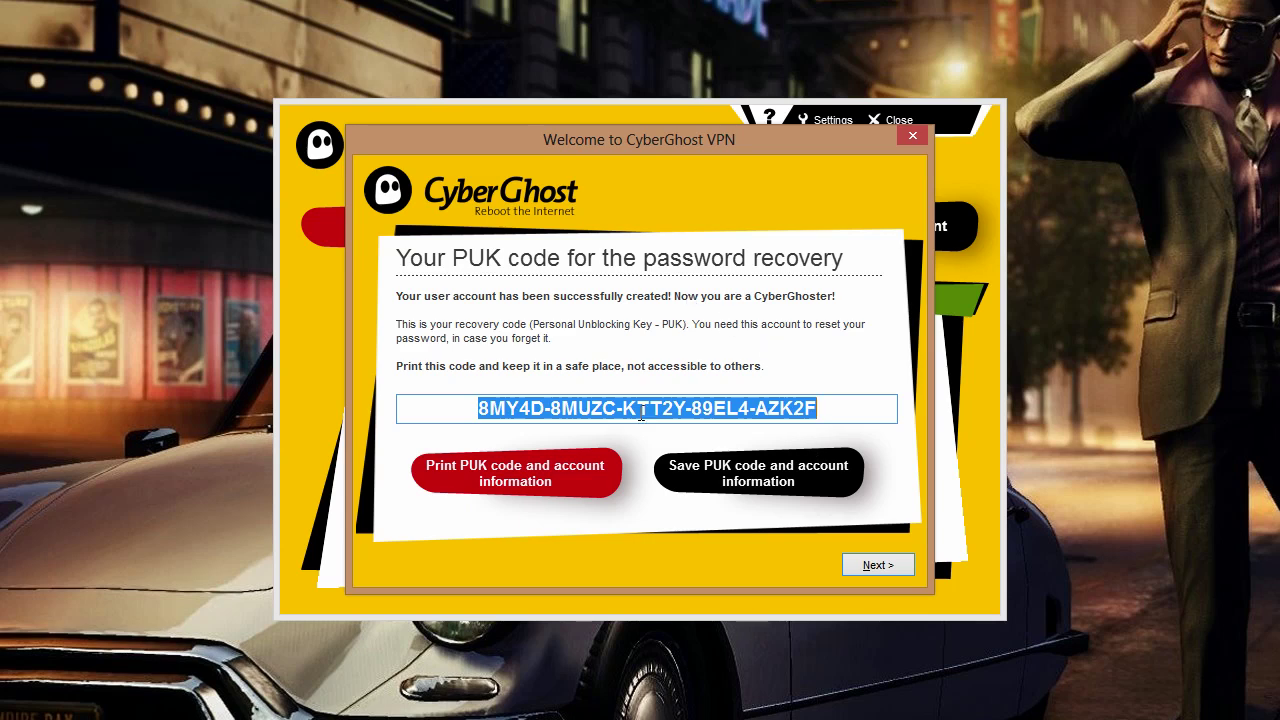
Skip printing the PUK code, decline the competition and two-years offer, and close the welcome page
left_click(878, 566)
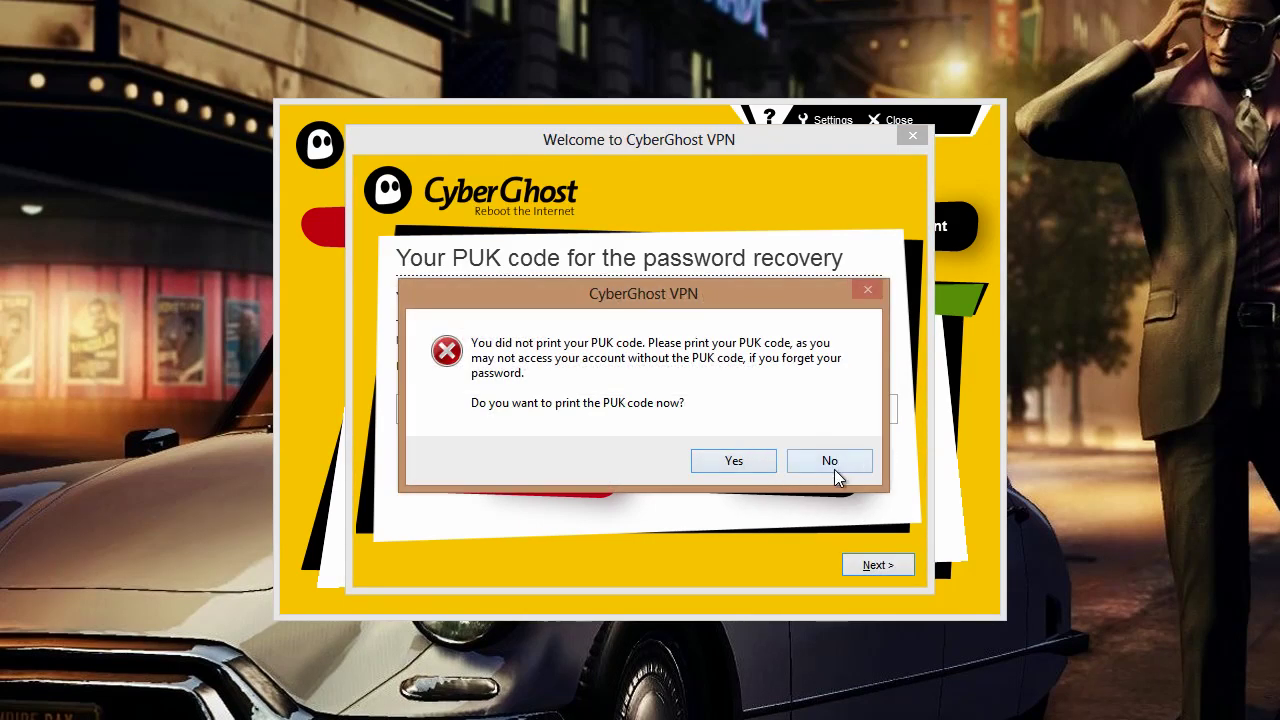
left_click(834, 469)
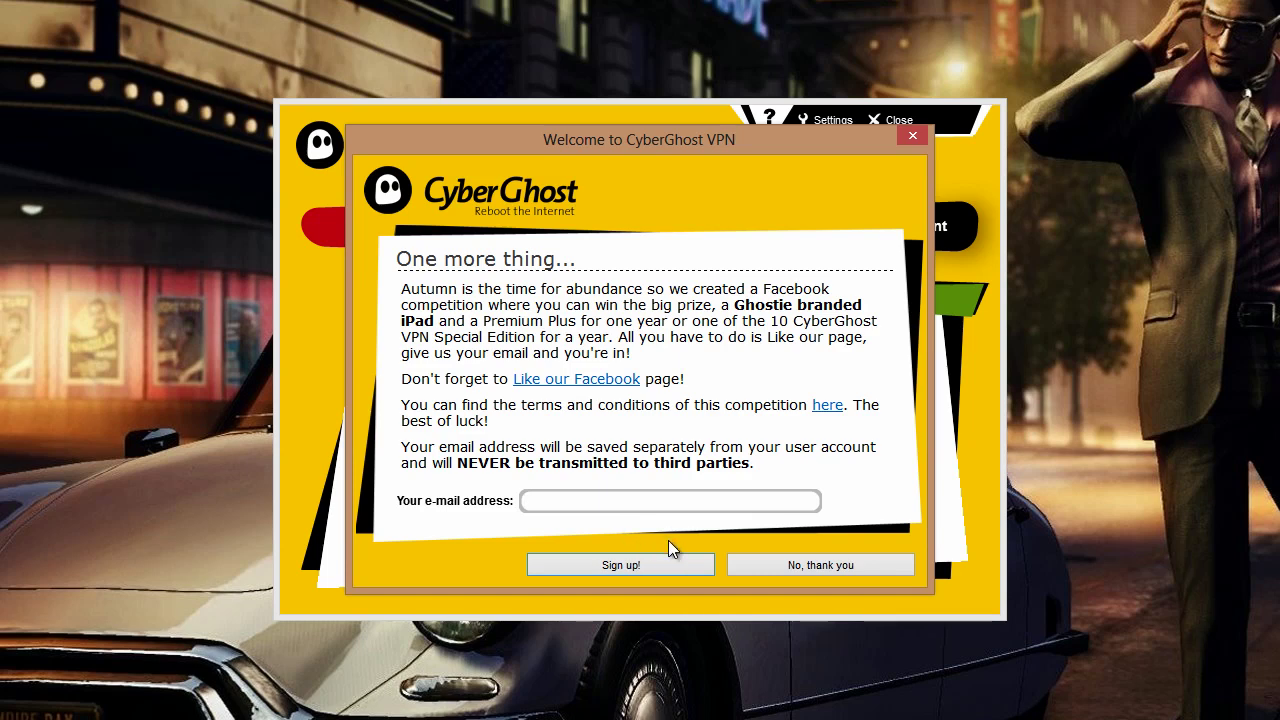
left_click(801, 569)
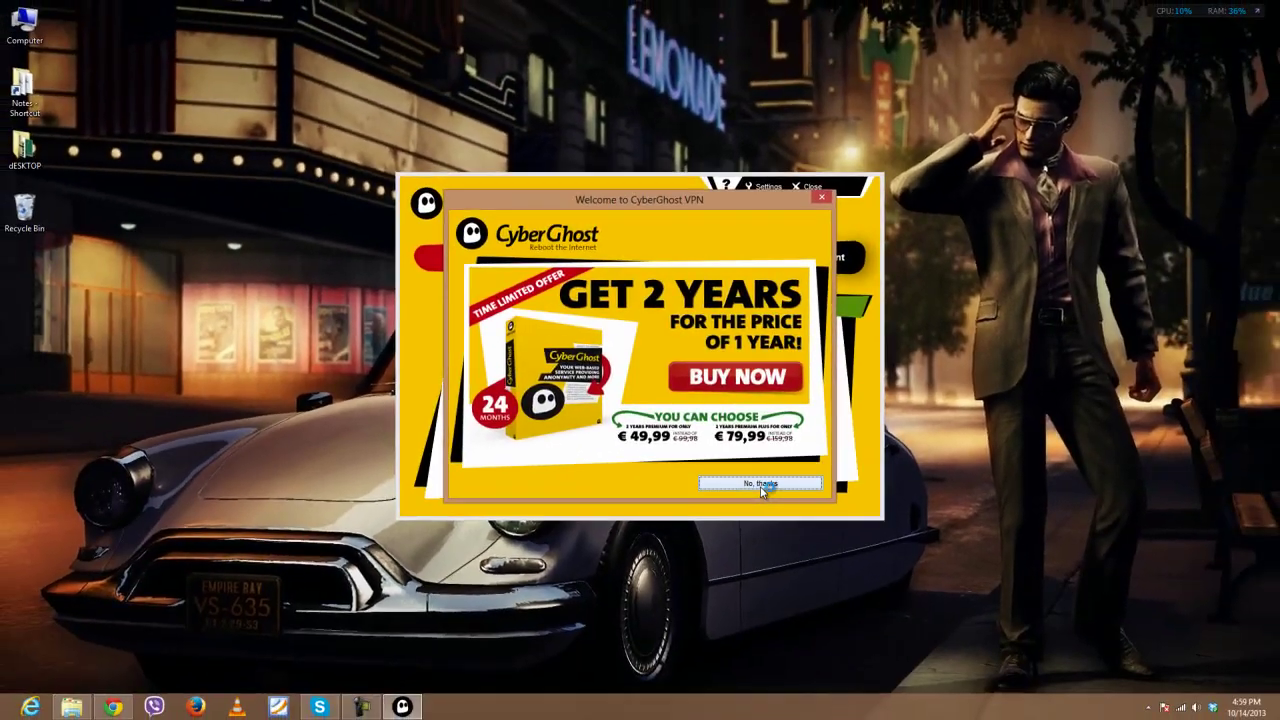
left_click(790, 565)
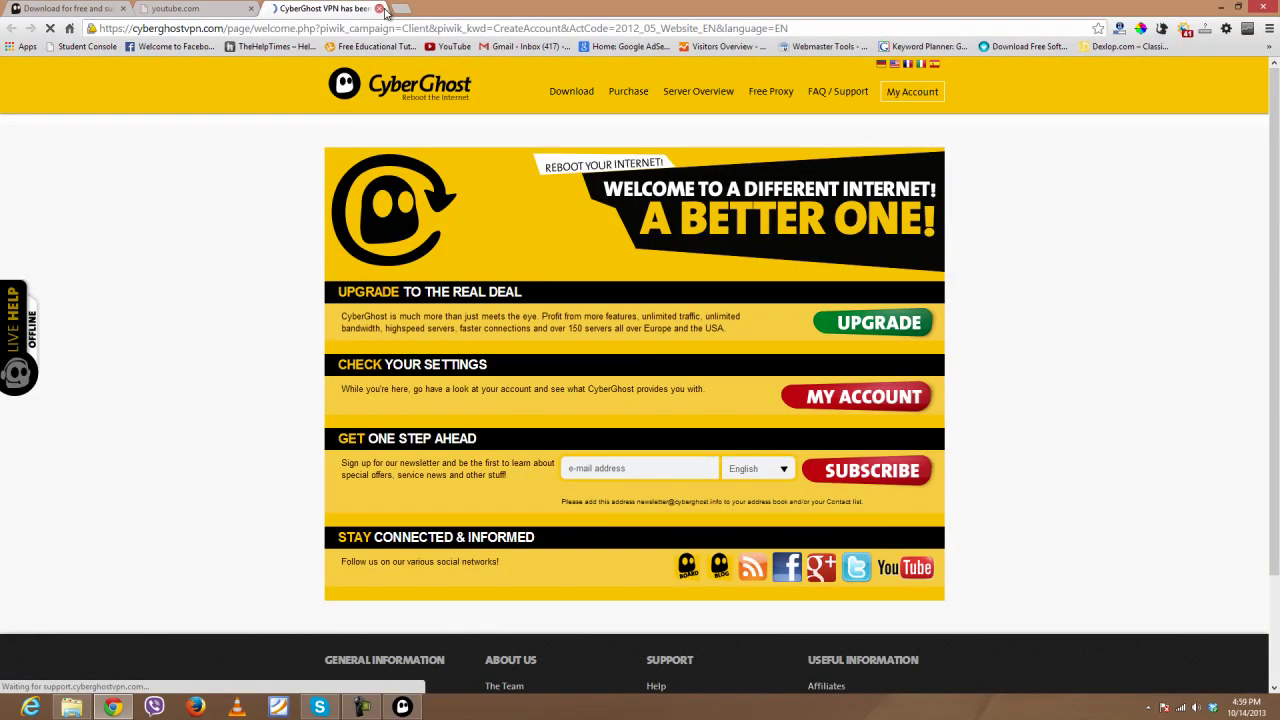
key("ctrl+w")
left_click(1221, 8)
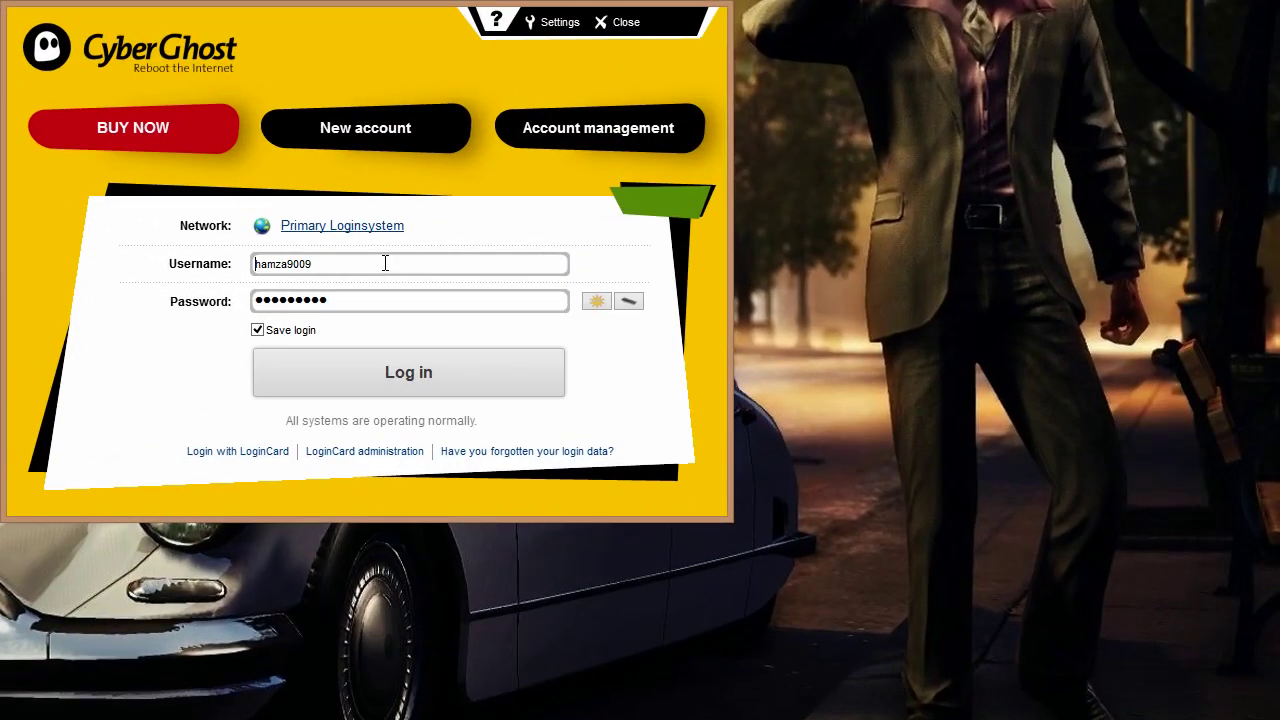
Log in to CyberGhost with the new account's username and password
double_click(421, 275)
type("hamza9009")
key("Tab")
type("**********")
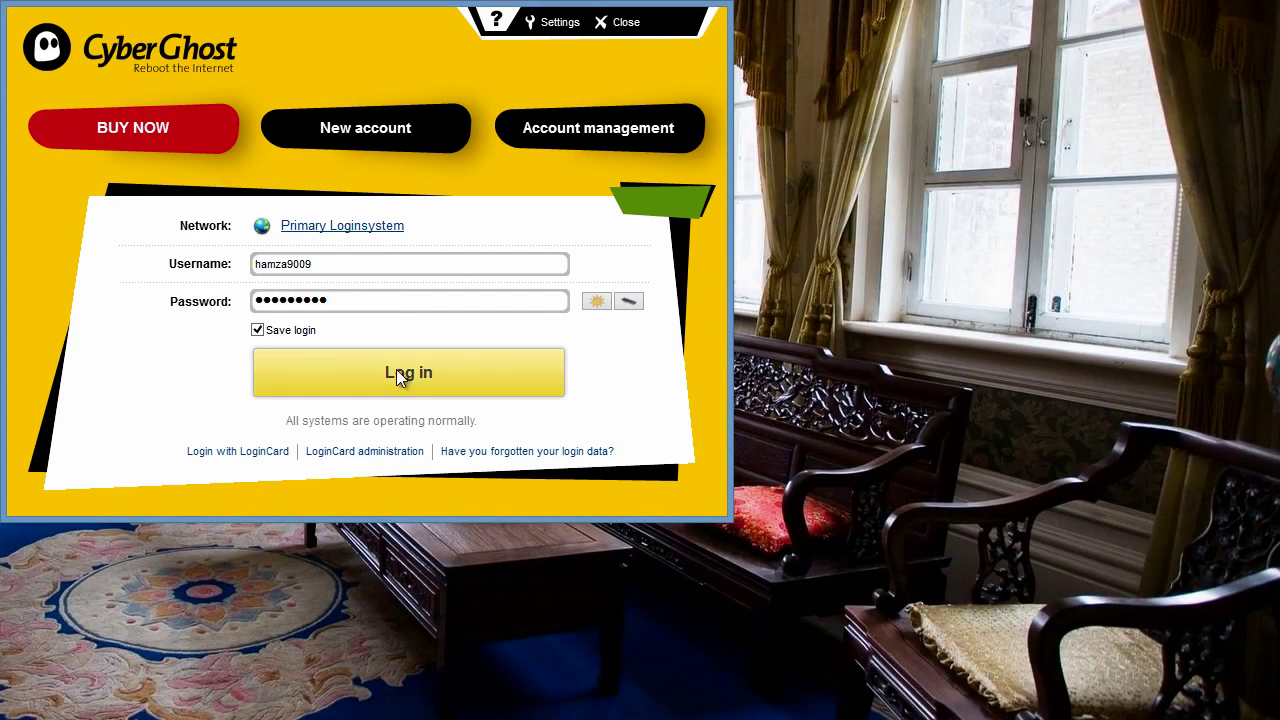
left_click(397, 372)
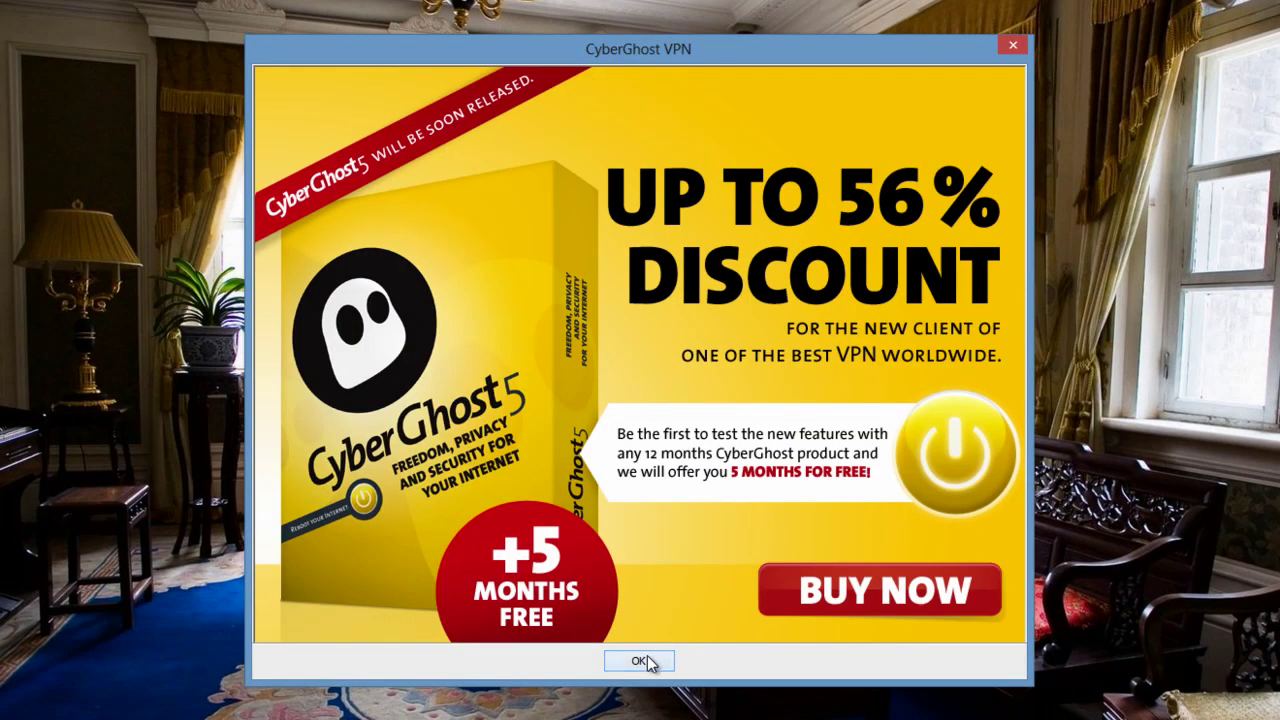
Dismiss the 56% discount advert and choose 'Connect to Free service'
left_click(645, 661)
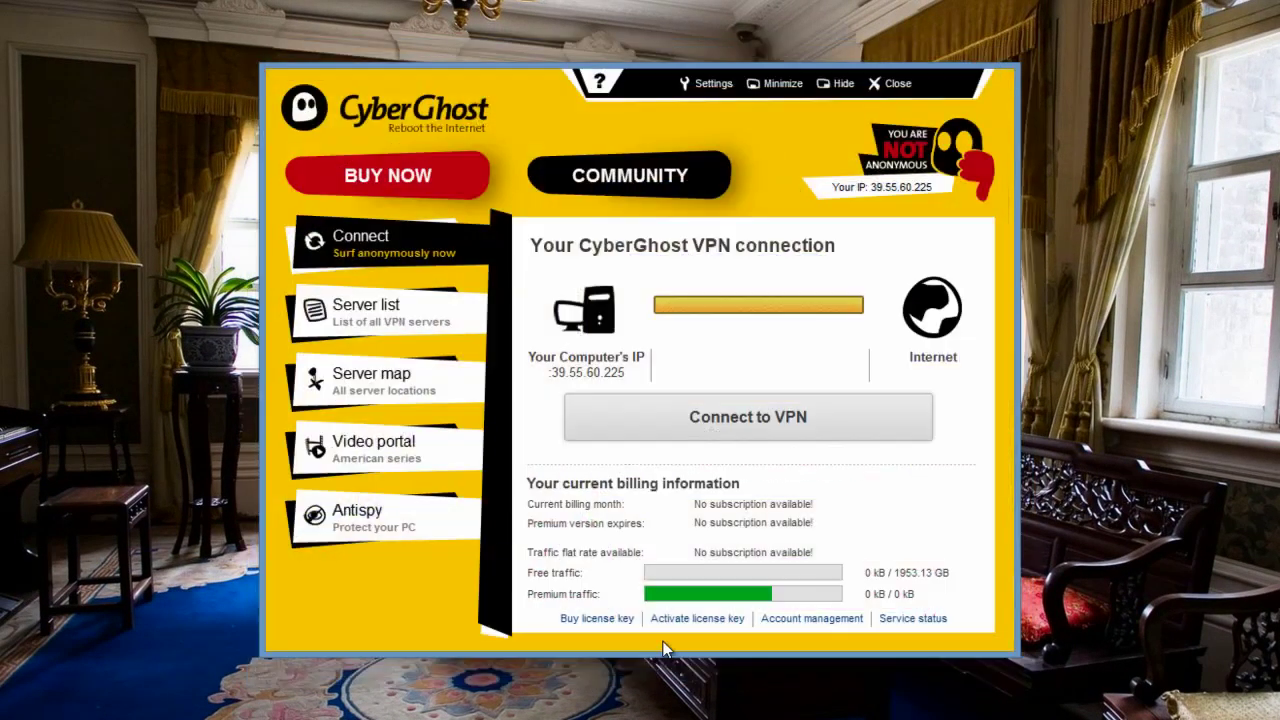
left_click(765, 422)
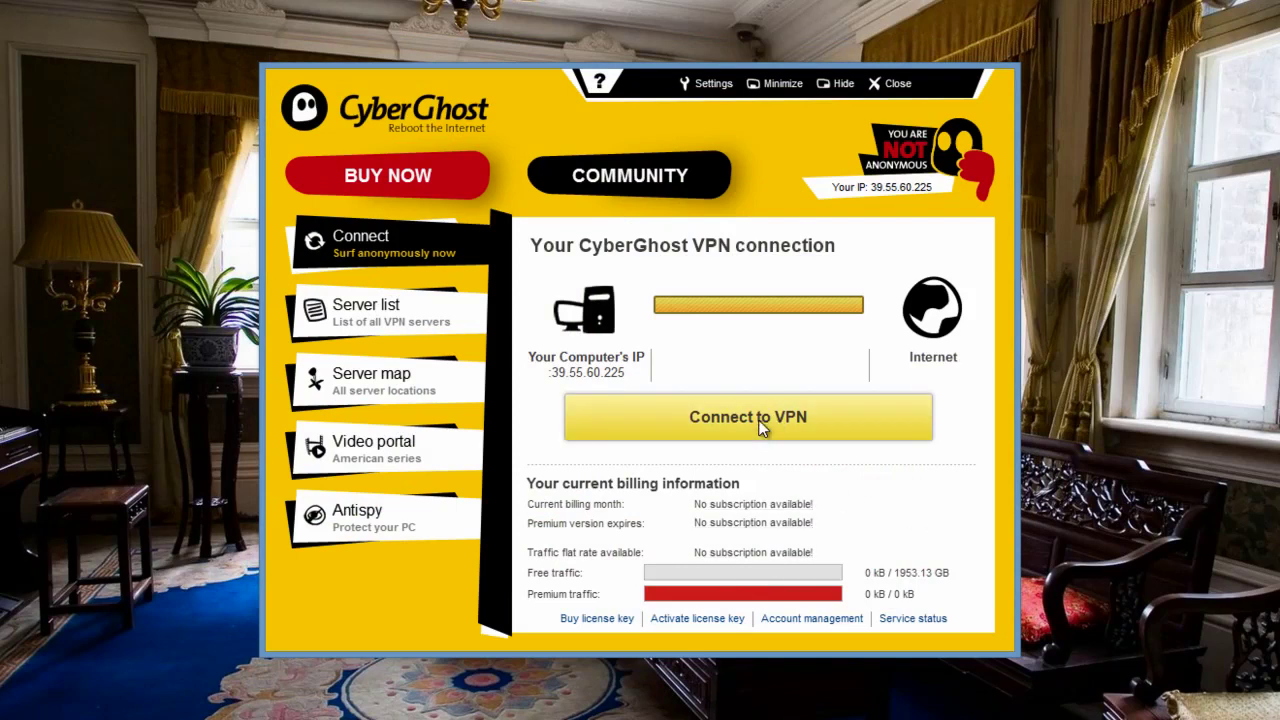
left_click(758, 427)
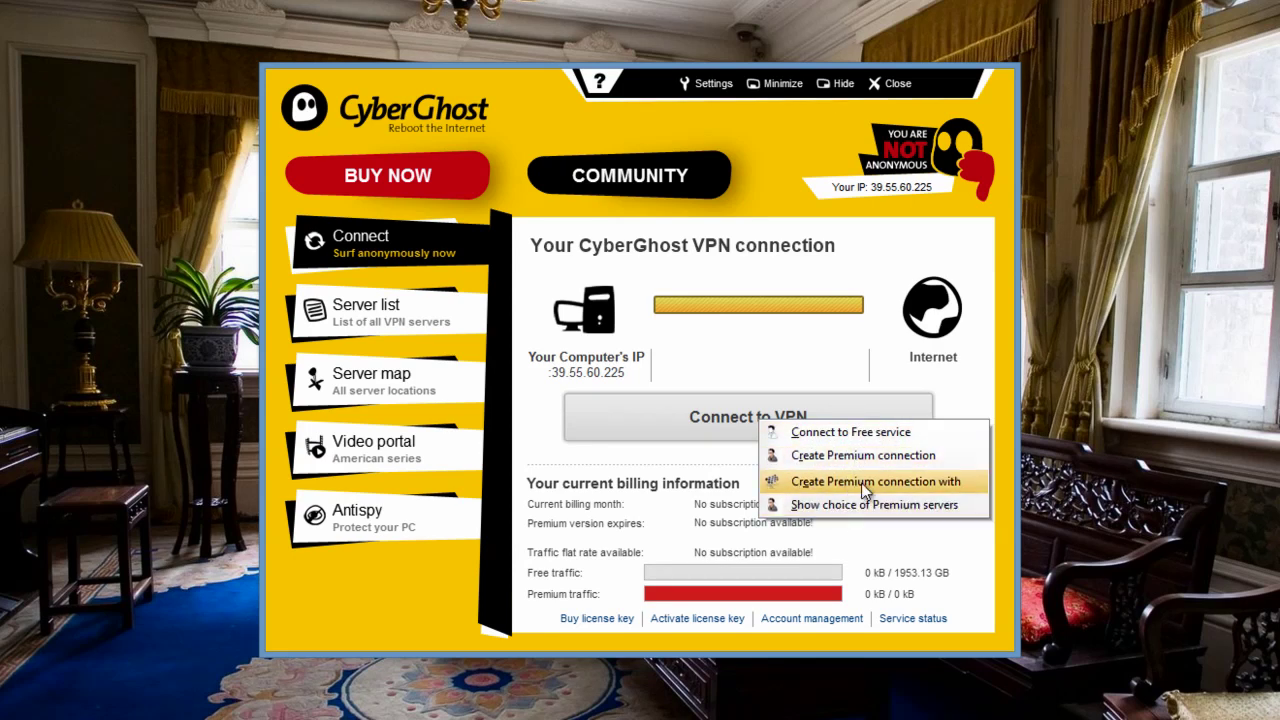
left_click(863, 430)
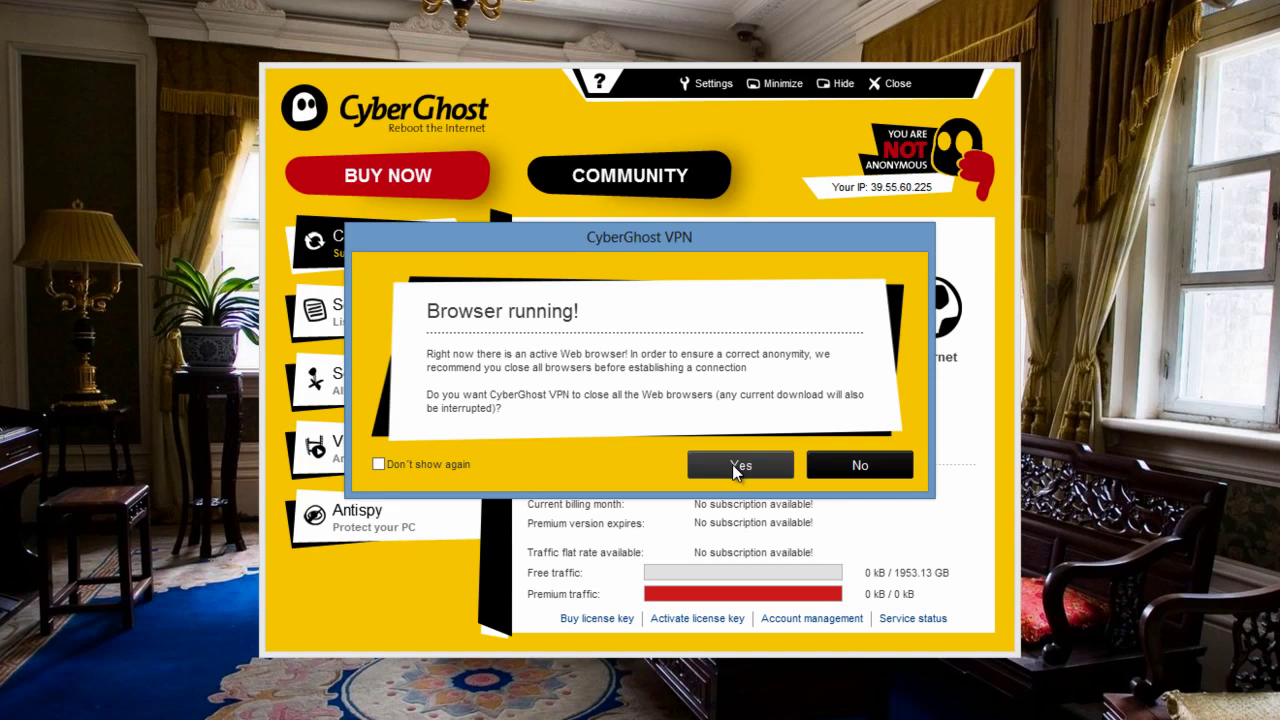
Allow CyberGhost to close the running browsers and connect via Prague-S01-I01 anonymously
left_click(736, 465)
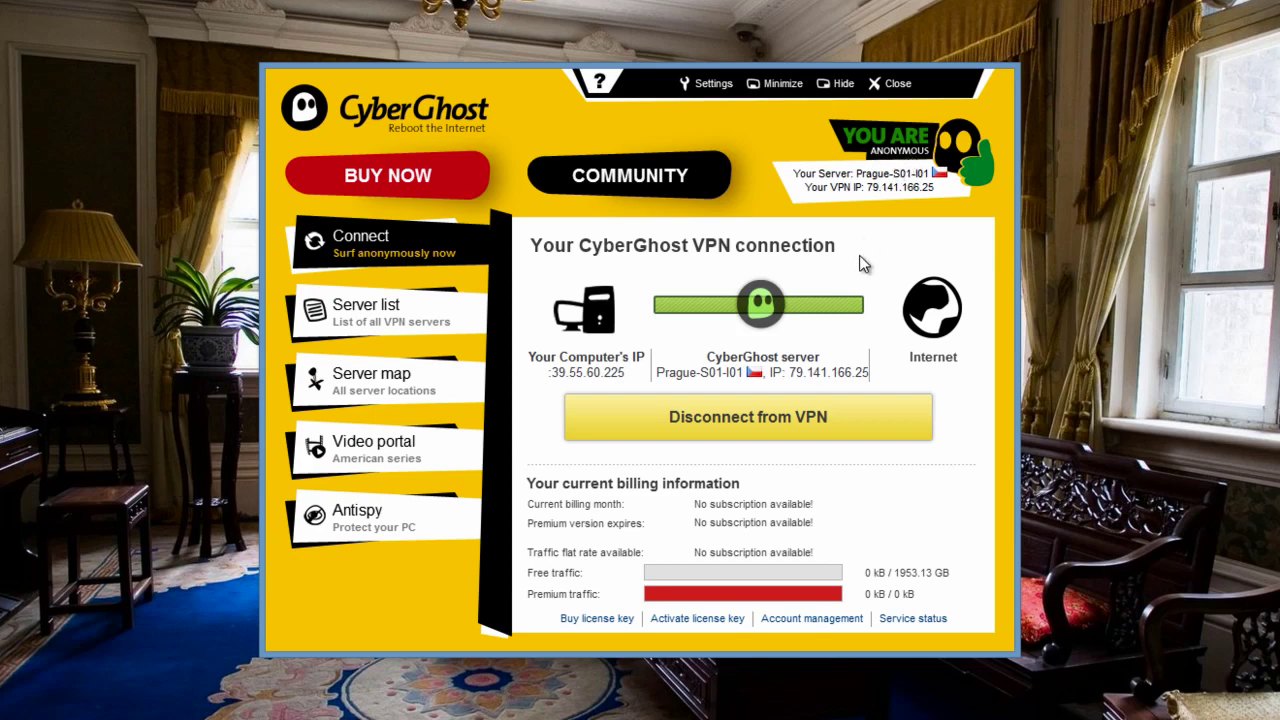
Hide the CyberGhost window and relaunch Chrome in a maximized window
left_click(840, 84)
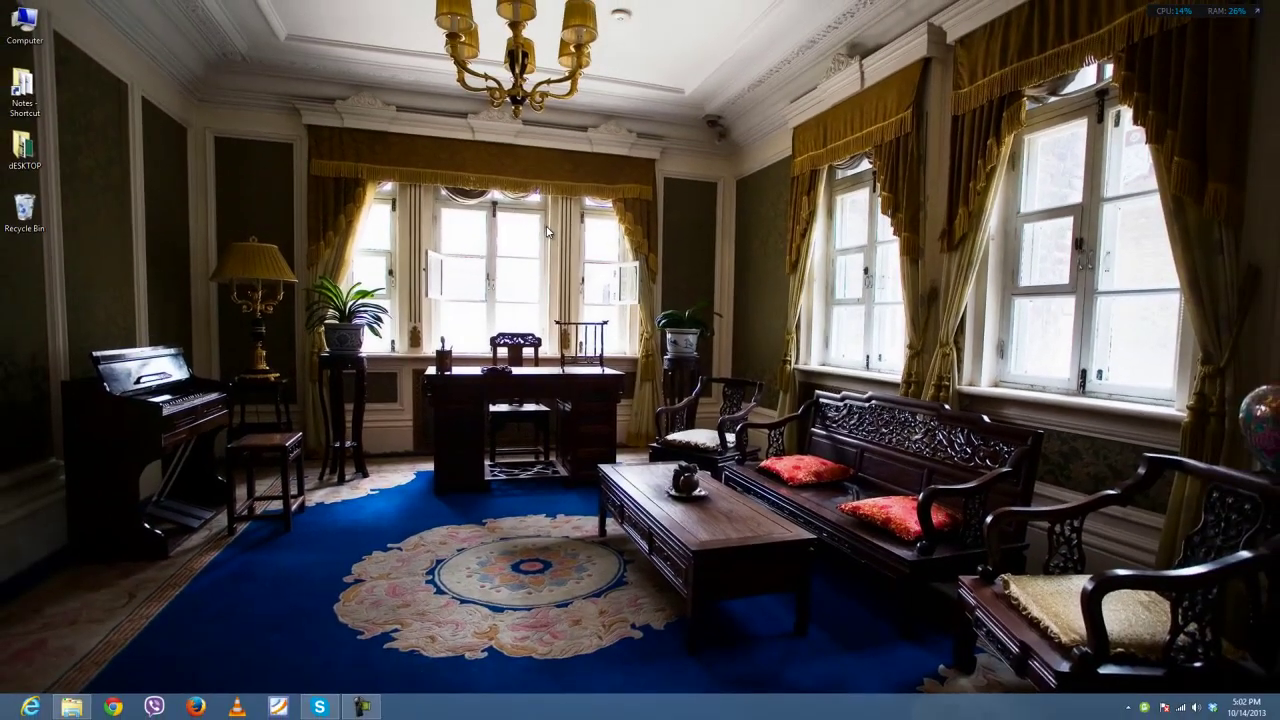
right_click(475, 171)
left_click(543, 236)
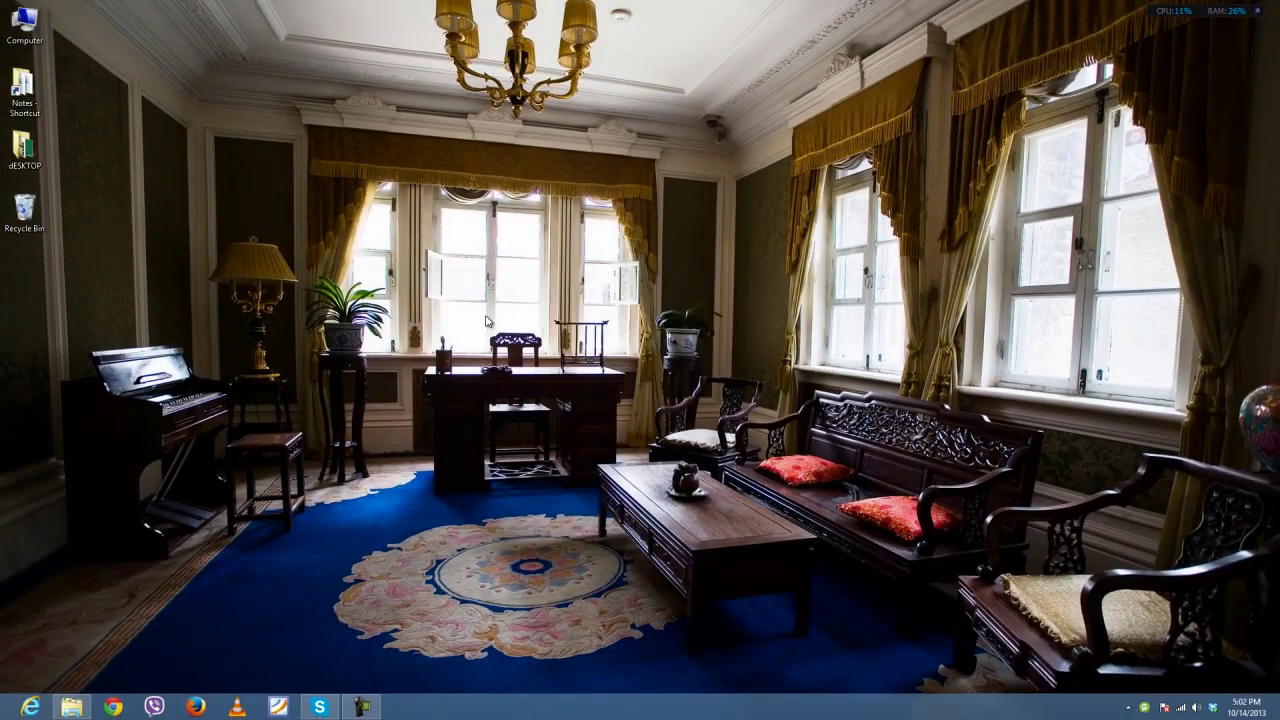
left_click(116, 706)
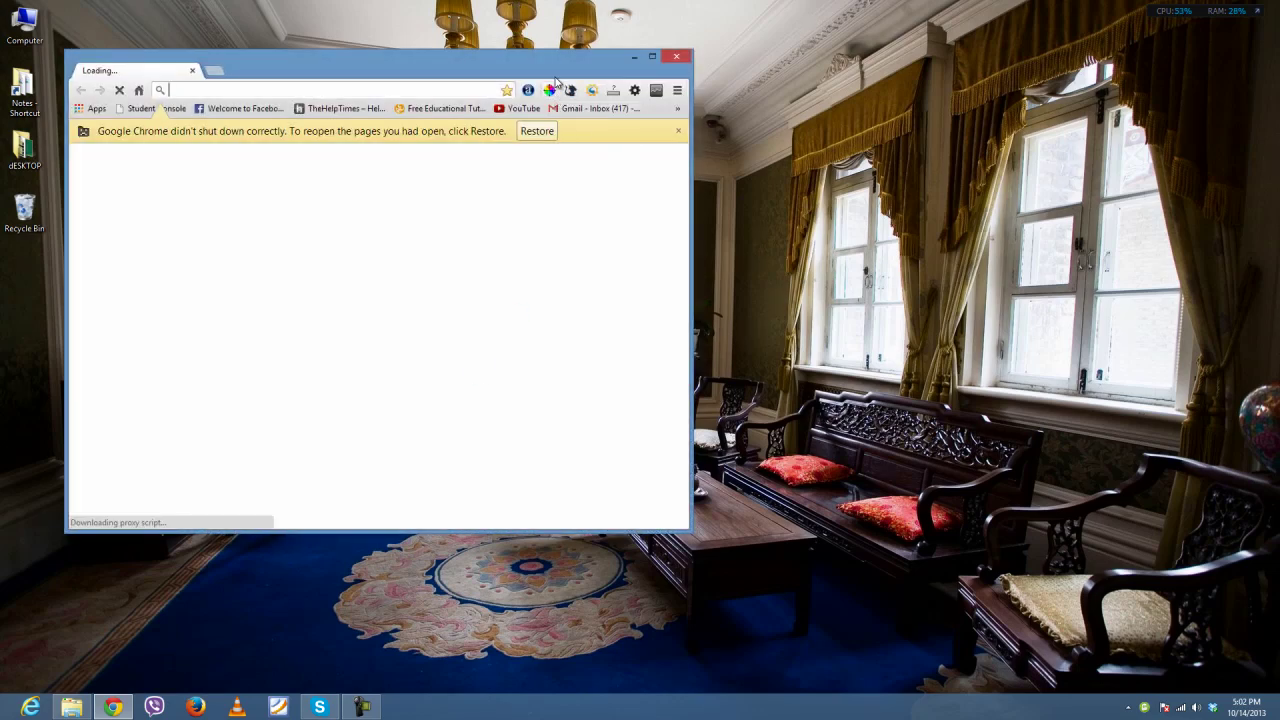
double_click(560, 70)
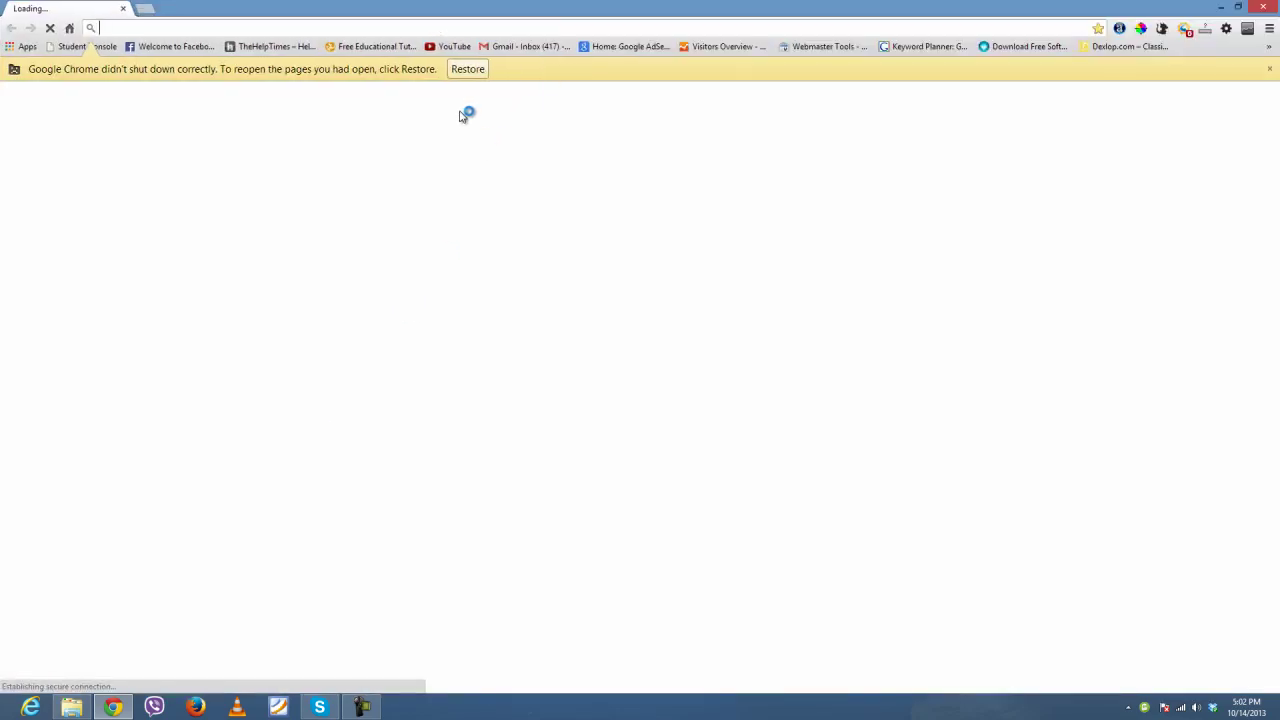
Load youtube.com through the VPN and scroll through the recommended videos
type("you")
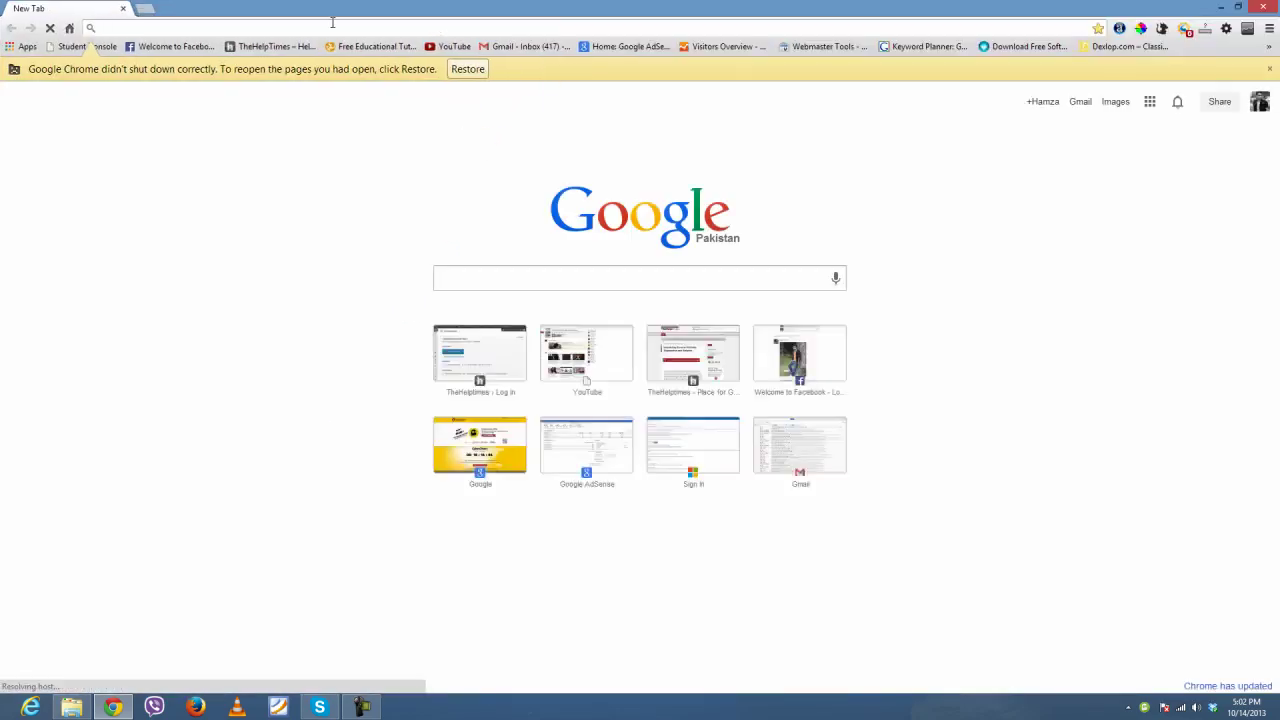
key("End")
key("BackSpace")
key("BackSpace")
key("BackSpace")
key("BackSpace")
key("BackSpace")
key("BackSpace")
key("BackSpace")
key("BackSpace")
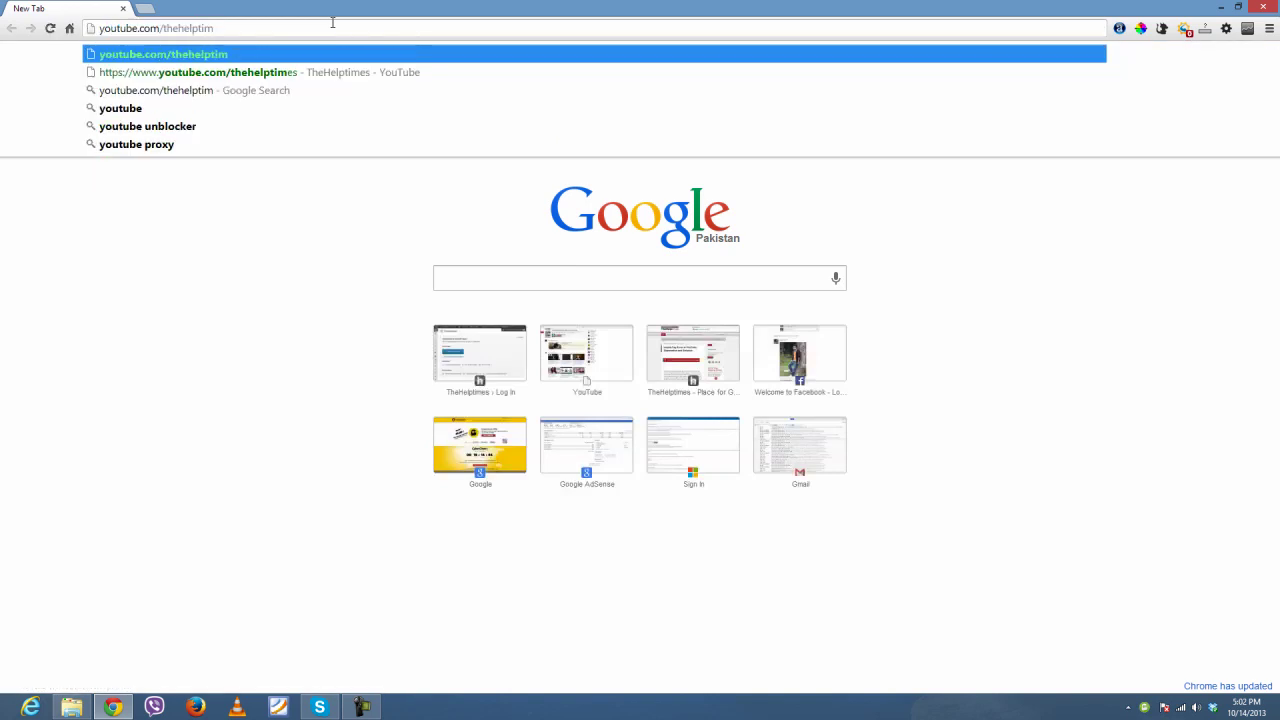
key("BackSpace")
key("BackSpace")
key("BackSpace")
key("BackSpace")
key("BackSpace")
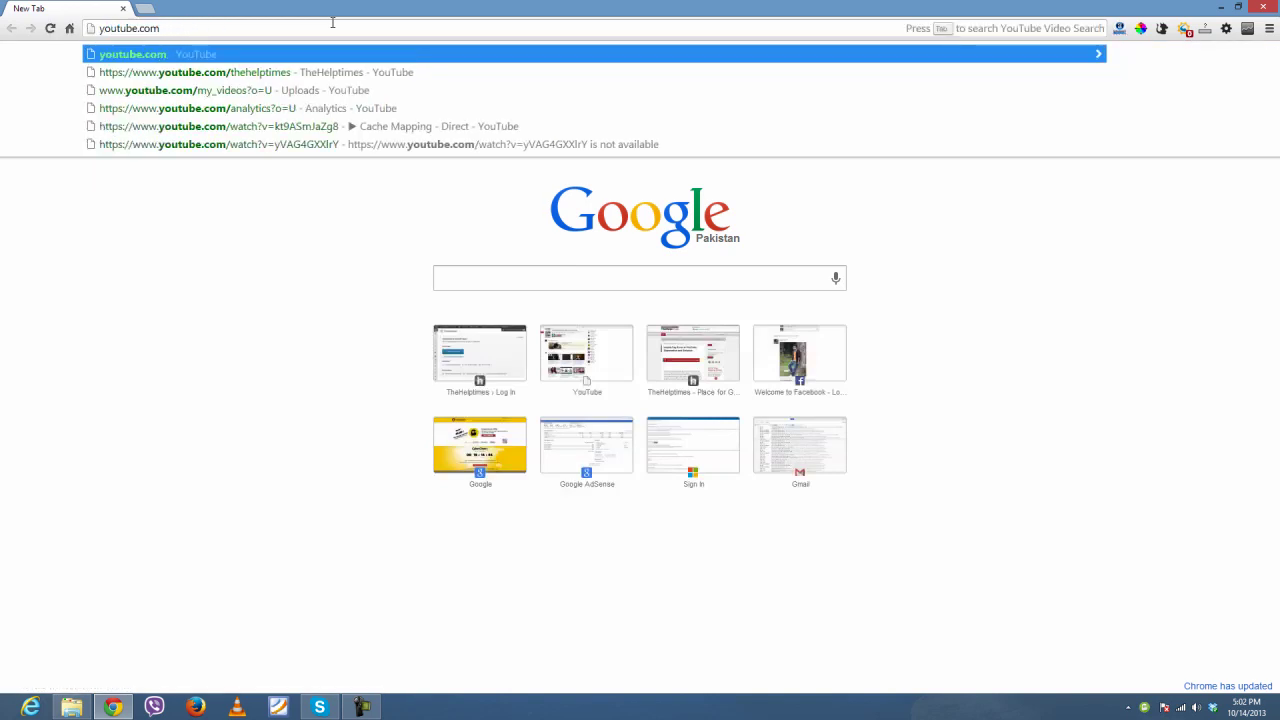
key("Return")
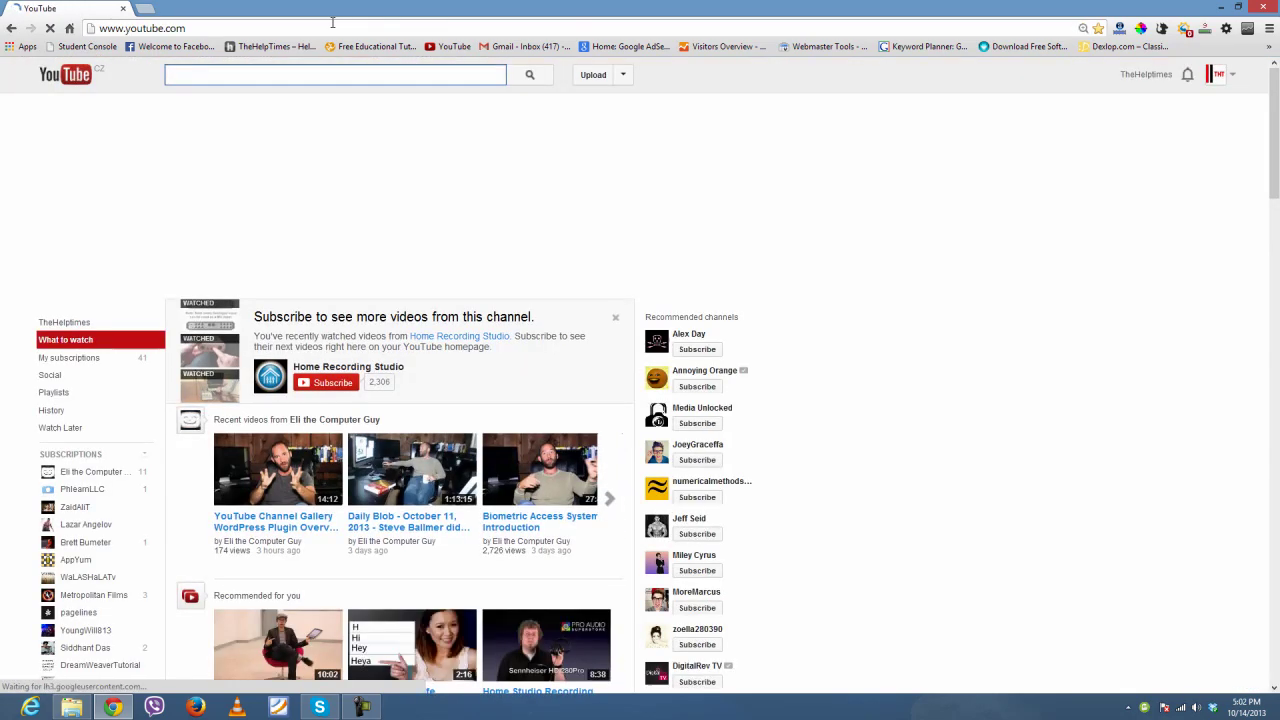
scroll(600, 400, "down", 4)
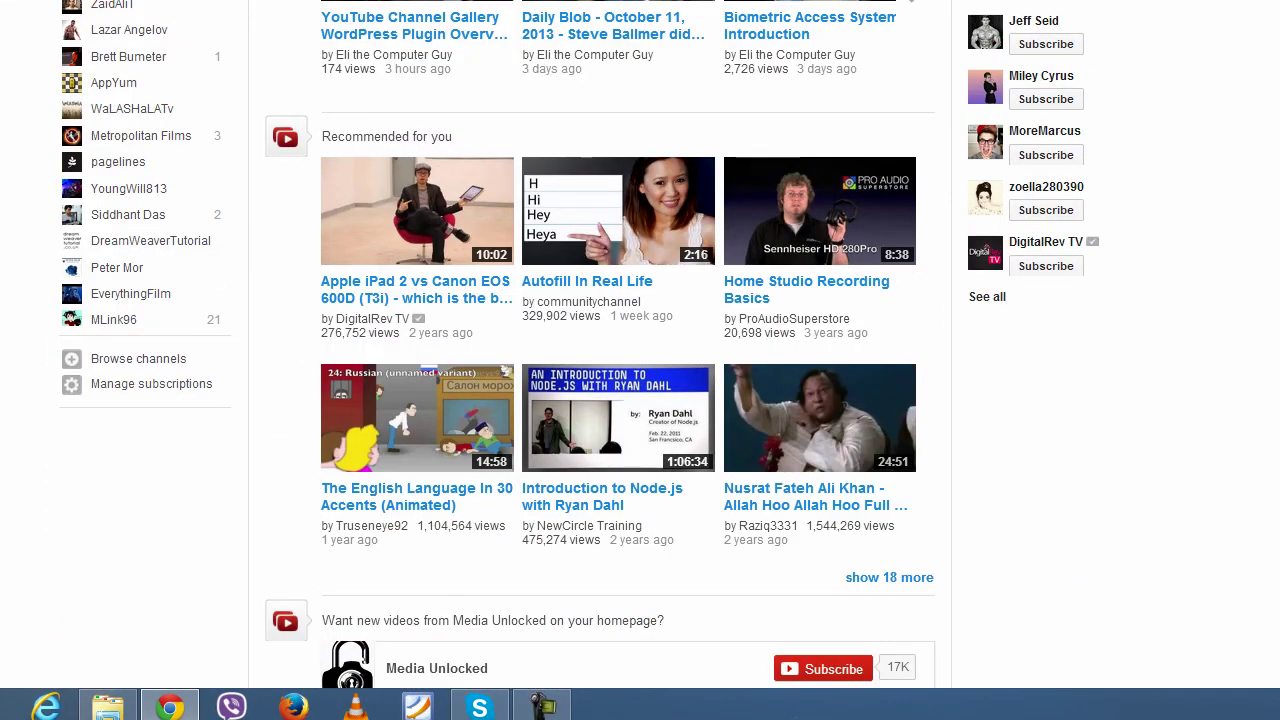
scroll(600, 400, "down", 8)
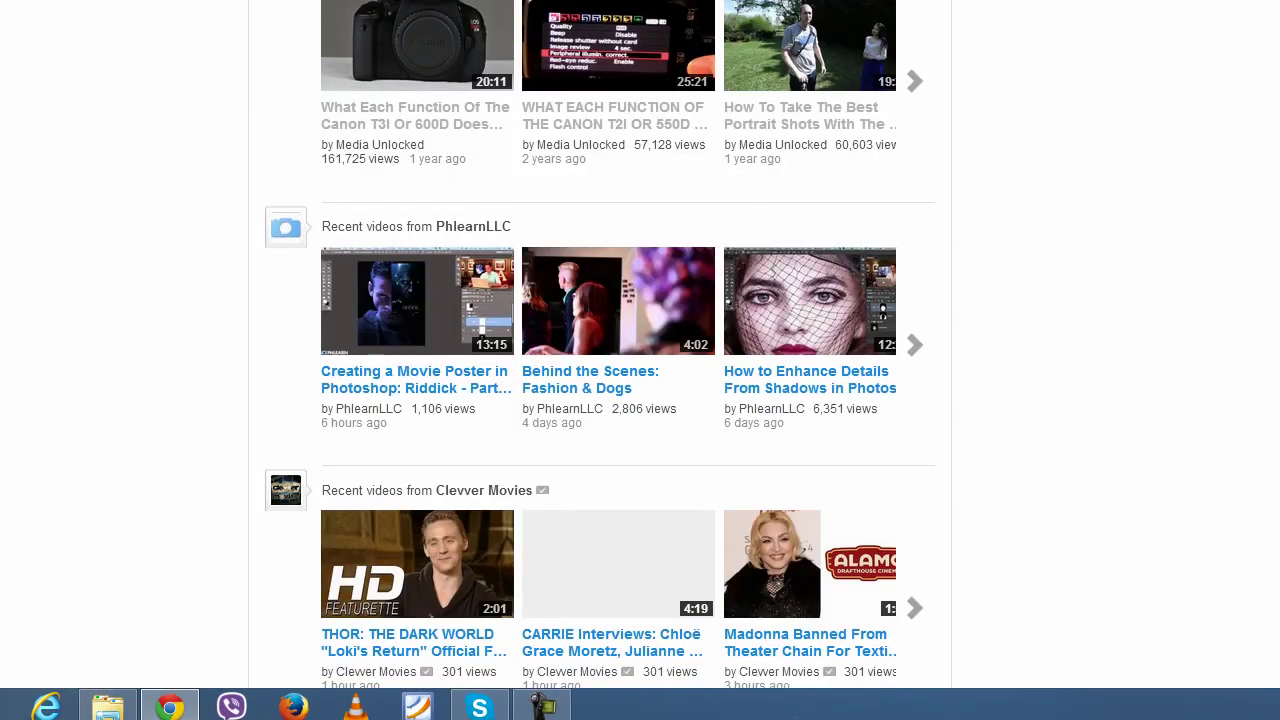
scroll(600, 400, "up", 9)
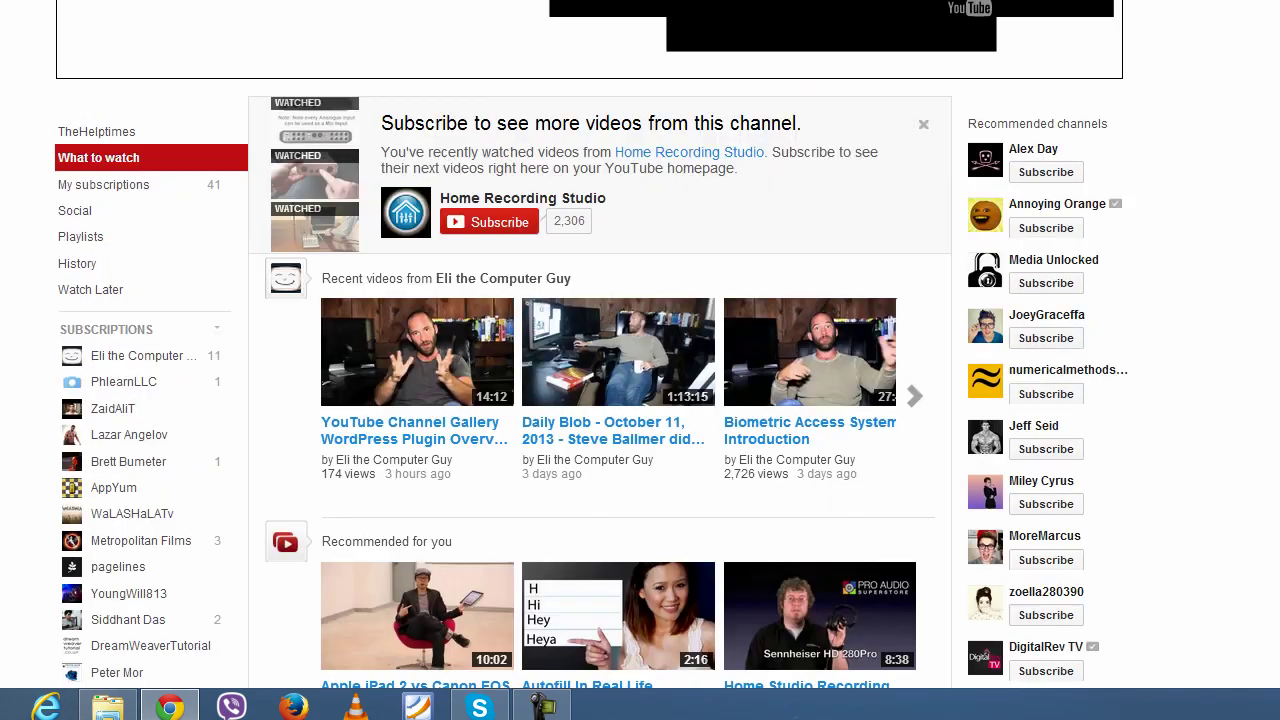